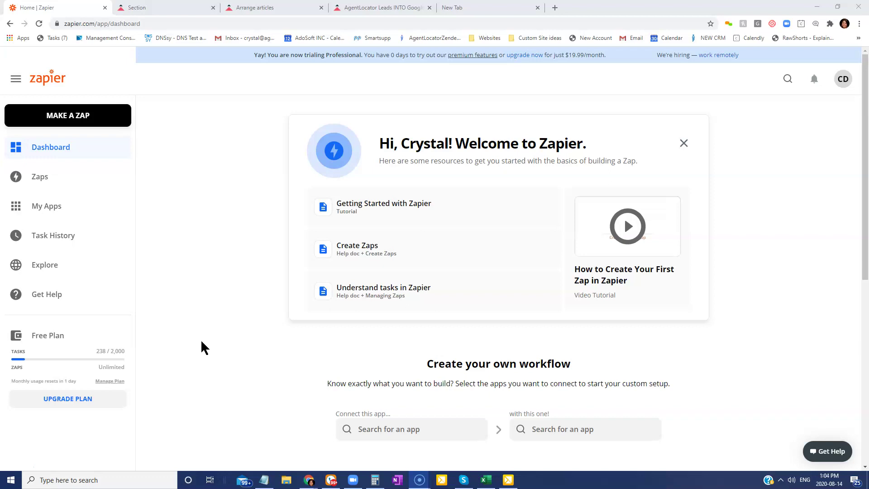
Step: Switch to the new browser tab showing Google's start page
{"action": "left_click", "coordinate": [475, 8]}
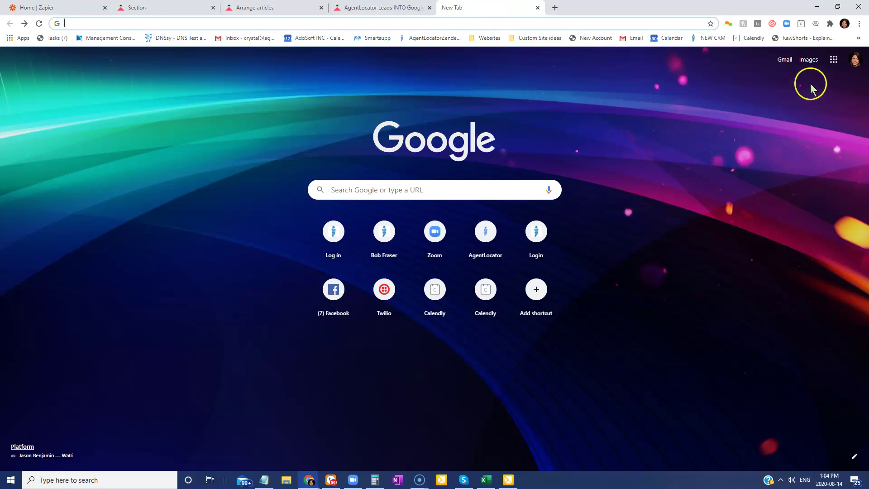
Step: Open Google Contacts from the Google apps grid to list all 23 contacts
{"action": "left_click", "coordinate": [834, 63]}
{"action": "scroll", "coordinate": [796, 145], "scroll_direction": "down", "scroll_amount": 2}
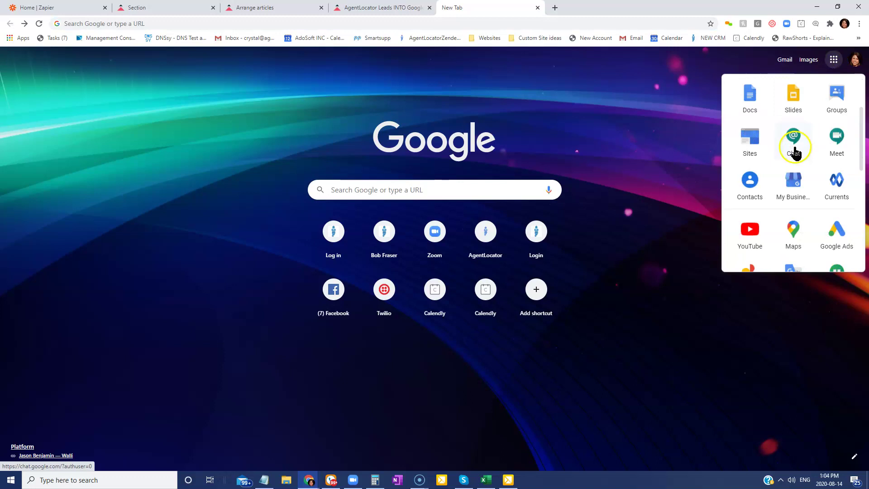
{"action": "left_click", "coordinate": [751, 176]}
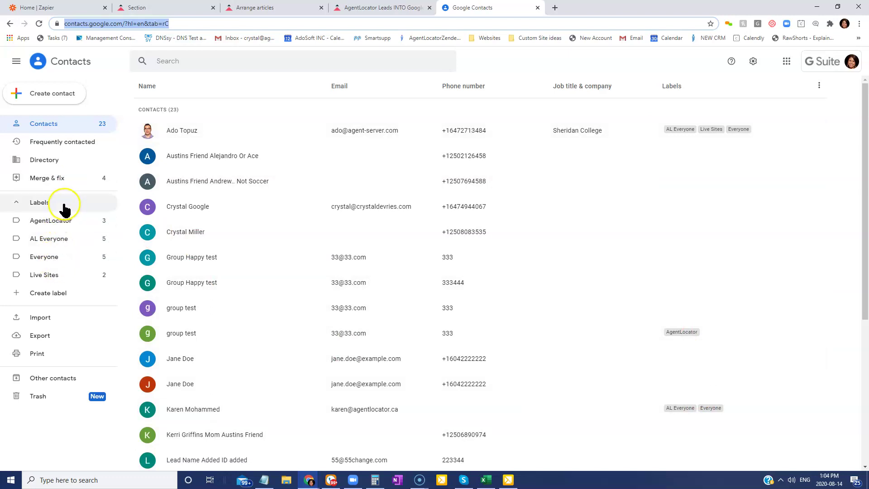
Step: Filter Google Contacts to the three AgentLocator-labelled contacts, then return to the Zapier tab
{"action": "left_click", "coordinate": [44, 295]}
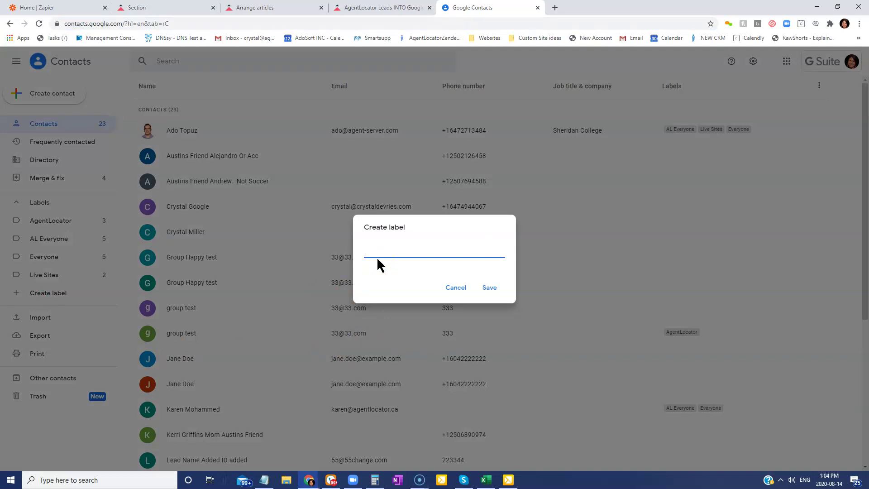
{"action": "left_click", "coordinate": [454, 289]}
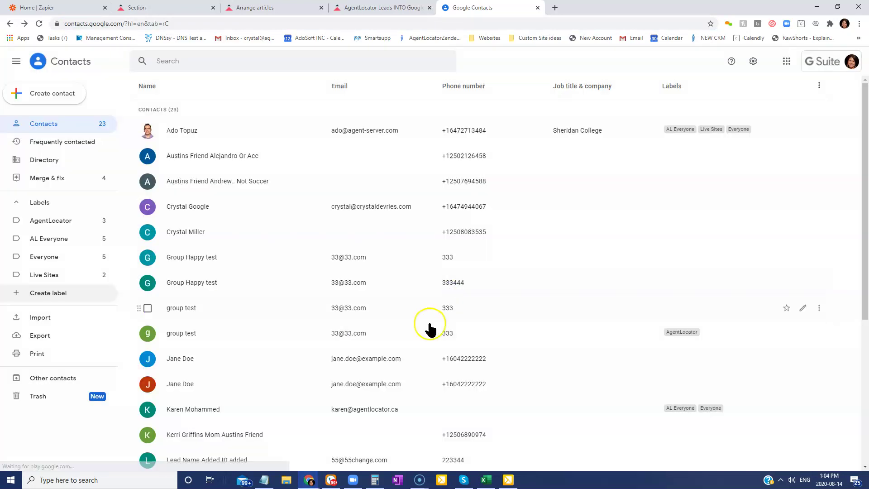
{"action": "left_click", "coordinate": [50, 221]}
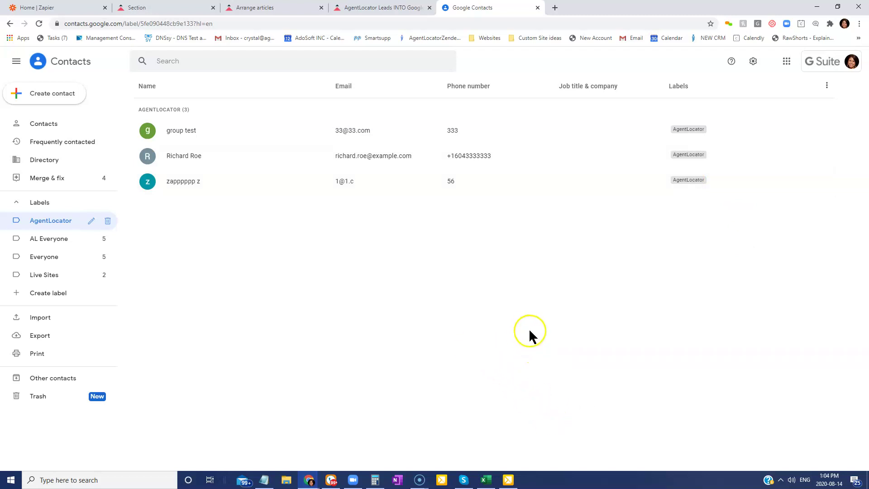
{"action": "left_click", "coordinate": [43, 8]}
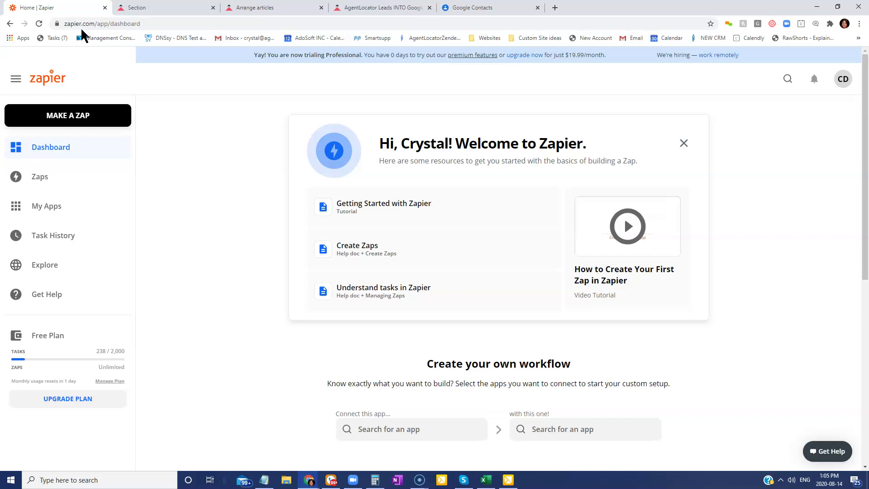
Step: Create a new zap triggered by New Lead in AgentLocator
{"action": "left_click", "coordinate": [67, 116]}
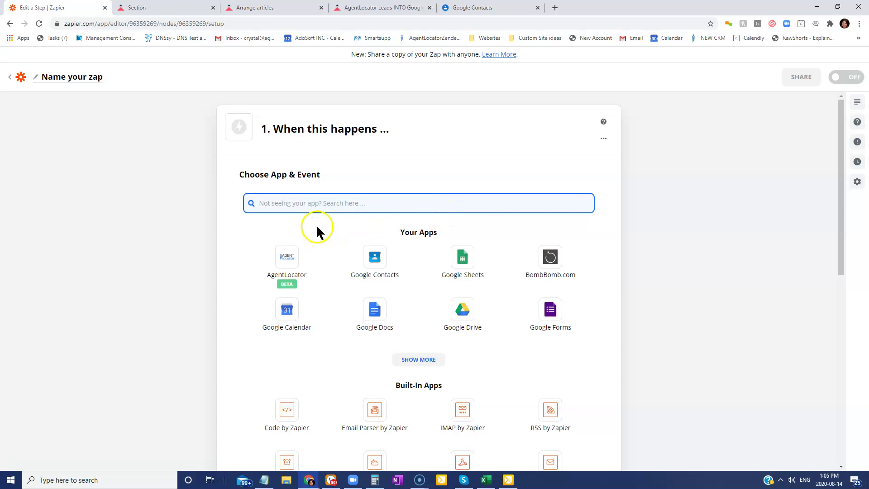
{"action": "type", "text": "agentloc"}
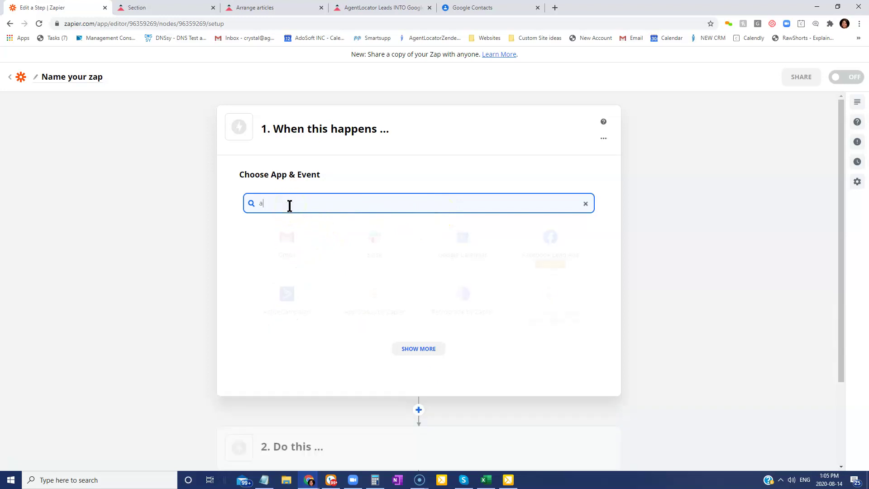
{"action": "left_click", "coordinate": [295, 255]}
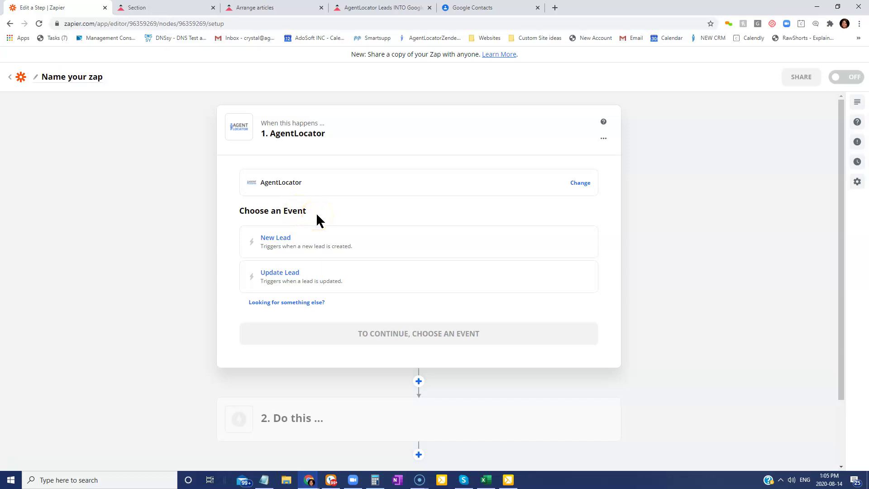
{"action": "left_click", "coordinate": [284, 243]}
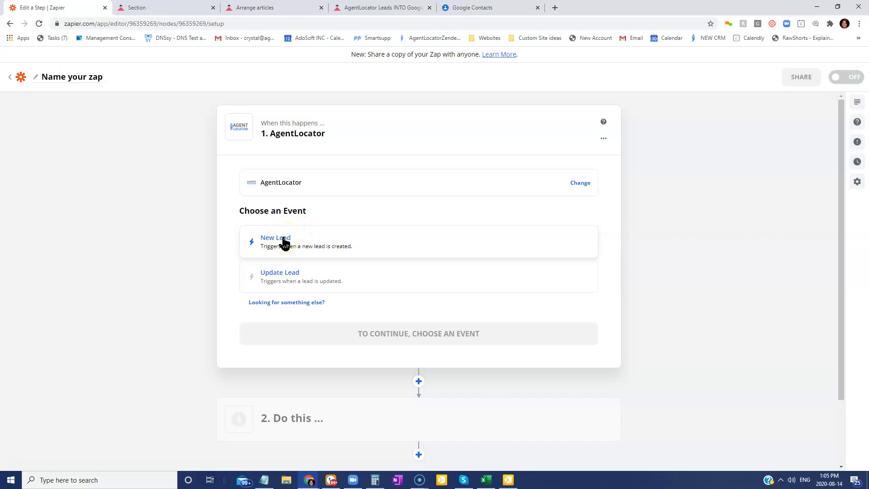
{"action": "left_click", "coordinate": [398, 289]}
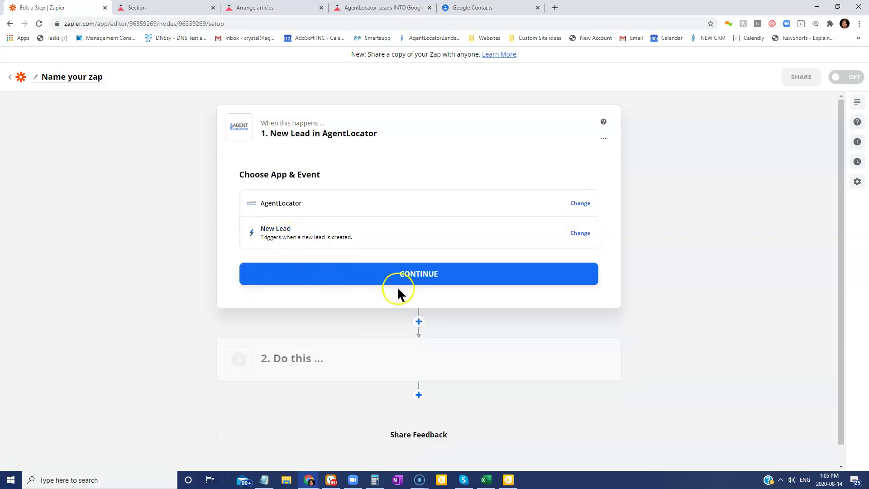
{"action": "left_click", "coordinate": [406, 278]}
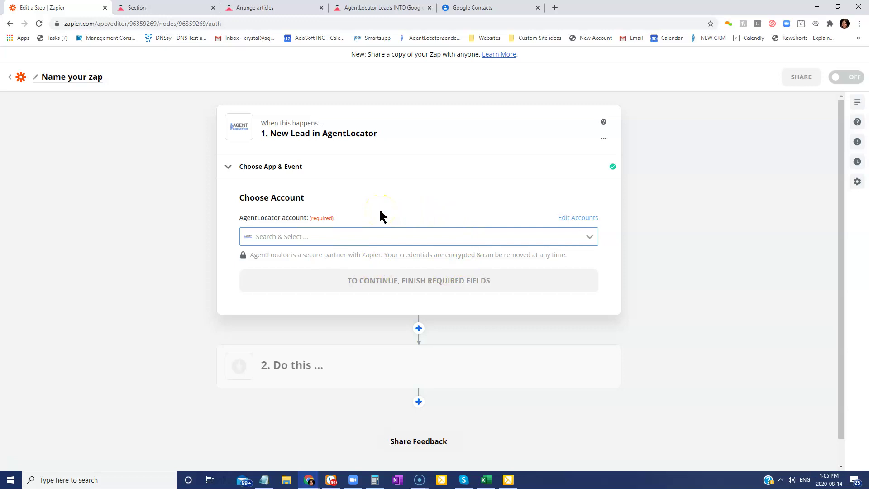
Step: Start adding a new AgentLocator account, then bring the AgentLocator CRM window forward
{"action": "left_click", "coordinate": [348, 242]}
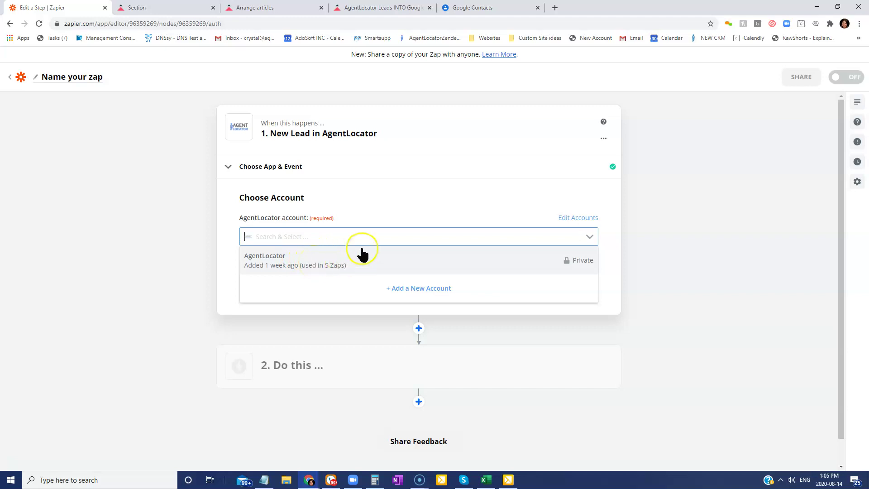
{"action": "left_click", "coordinate": [418, 290]}
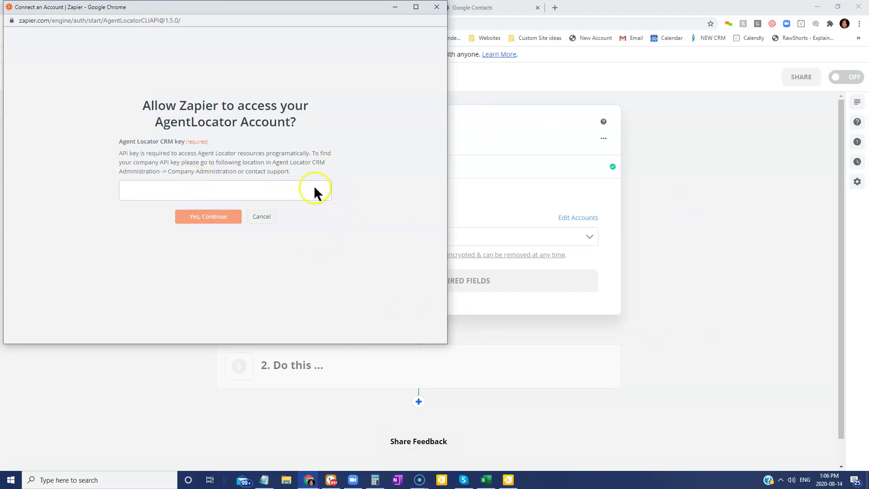
{"action": "mouse_move", "coordinate": [308, 484]}
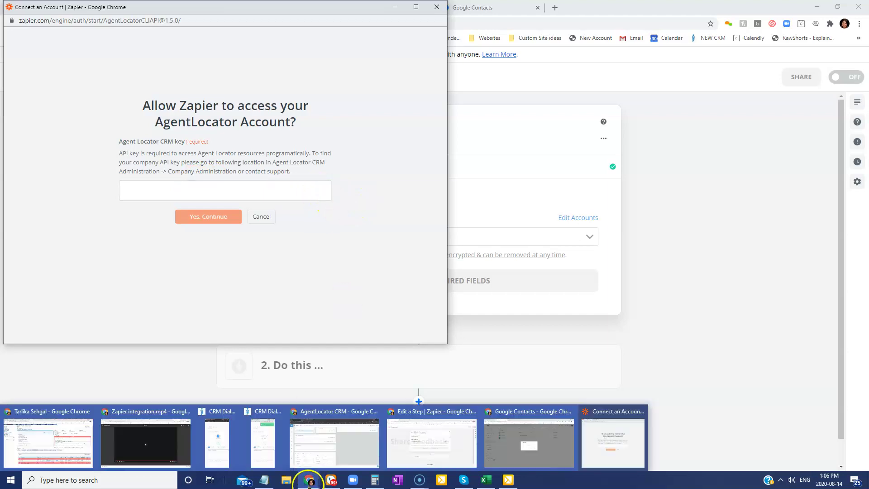
{"action": "left_click", "coordinate": [345, 449]}
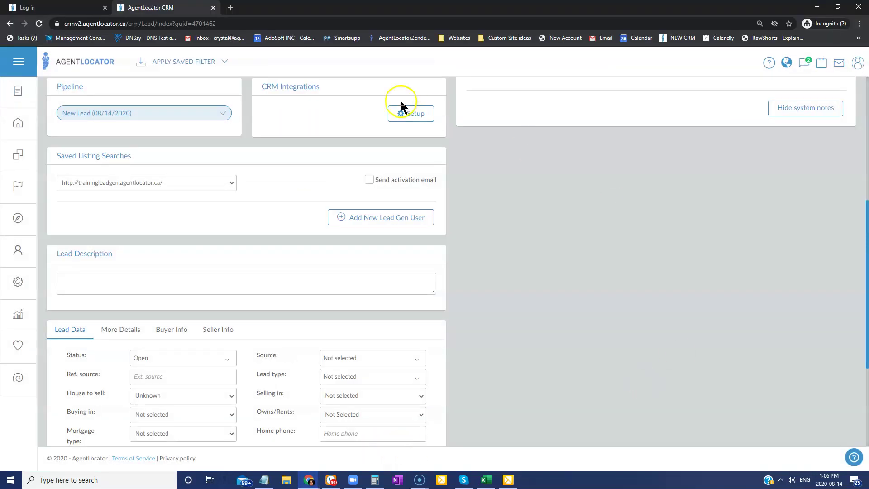
Step: Copy the Zapier API key from AgentLocator CRM's Company Administration page
{"action": "left_click", "coordinate": [21, 89]}
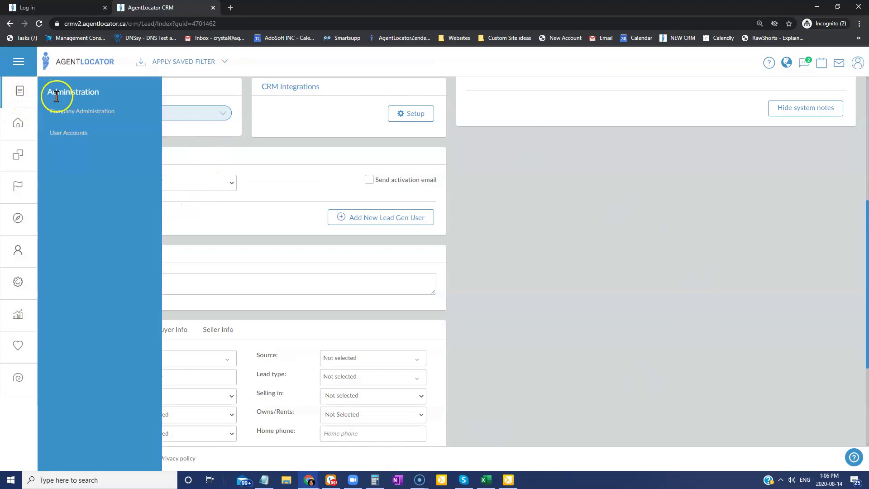
{"action": "left_click", "coordinate": [63, 112]}
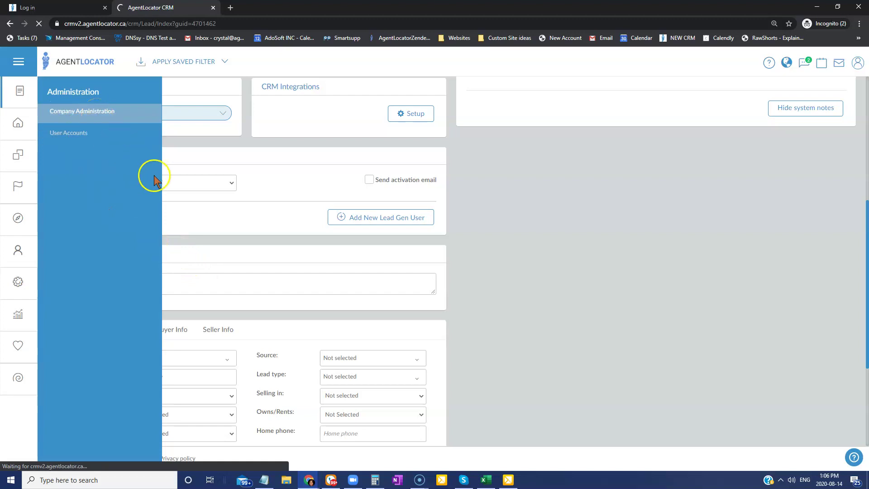
{"action": "left_click", "coordinate": [193, 257]}
{"action": "scroll", "coordinate": [208, 261], "scroll_direction": "up", "scroll_amount": 2}
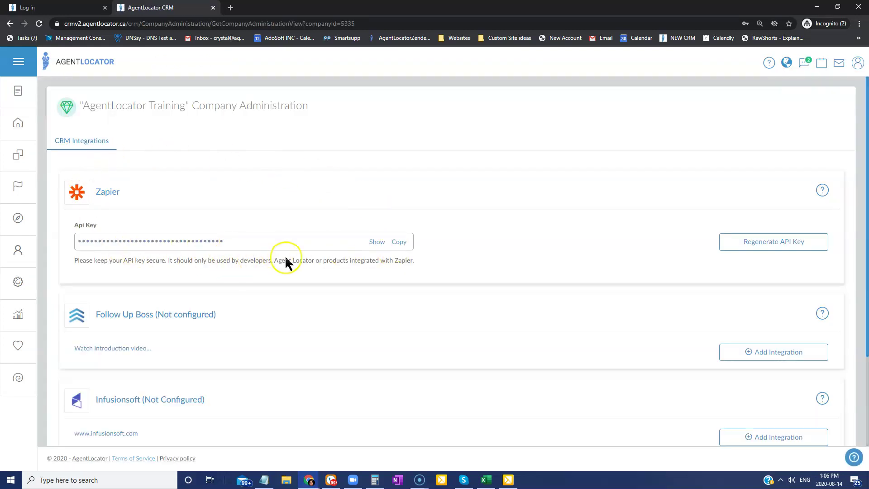
{"action": "left_click", "coordinate": [407, 245]}
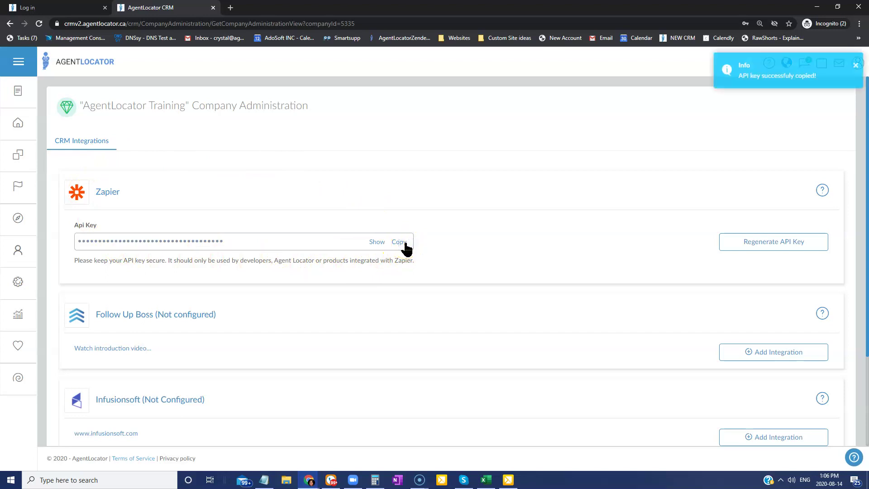
Step: Connect the AgentLocator account with the pasted CRM key and select it for the trigger
{"action": "left_click", "coordinate": [817, 6]}
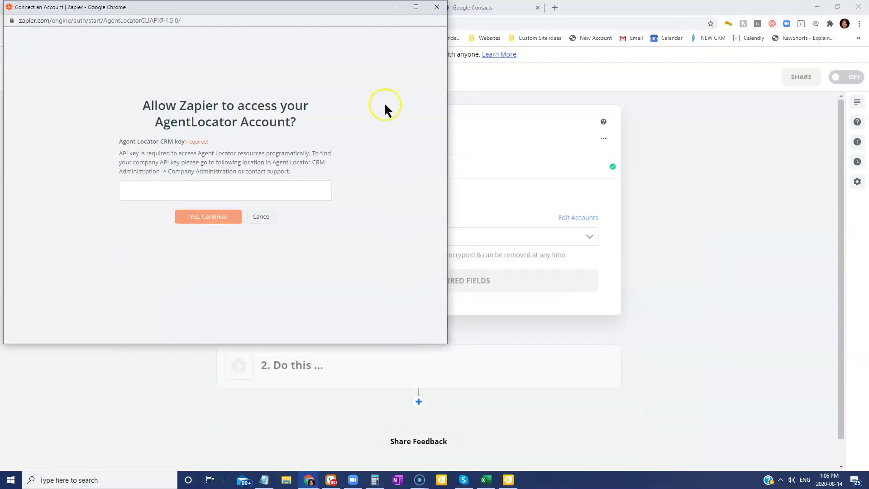
{"action": "left_click", "coordinate": [128, 189]}
{"action": "key", "text": "ctrl+v"}
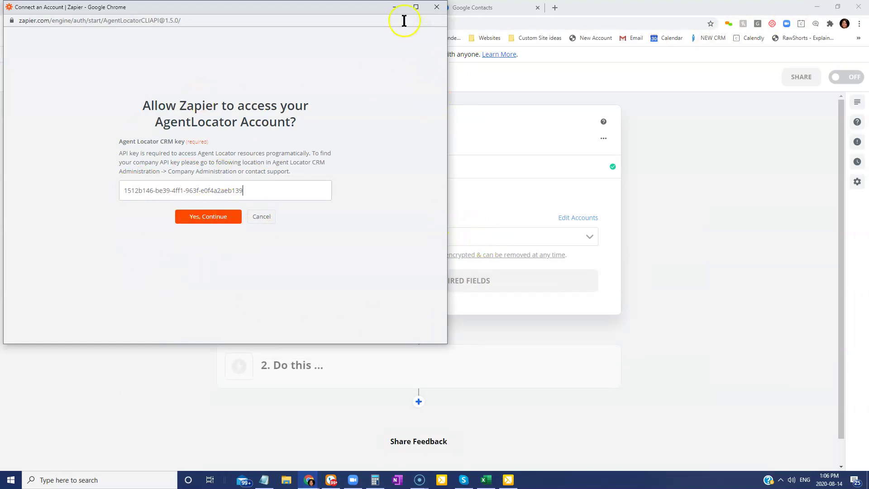
{"action": "left_click", "coordinate": [437, 7]}
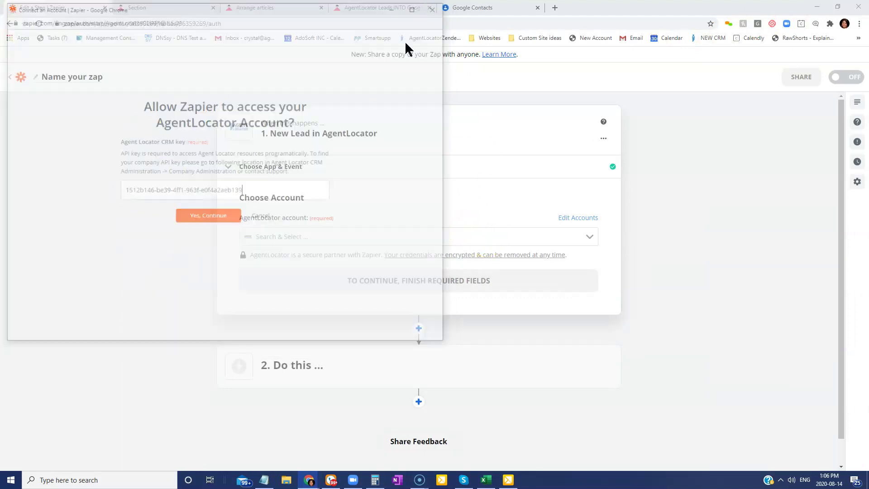
{"action": "left_click", "coordinate": [322, 238]}
{"action": "left_click", "coordinate": [273, 256]}
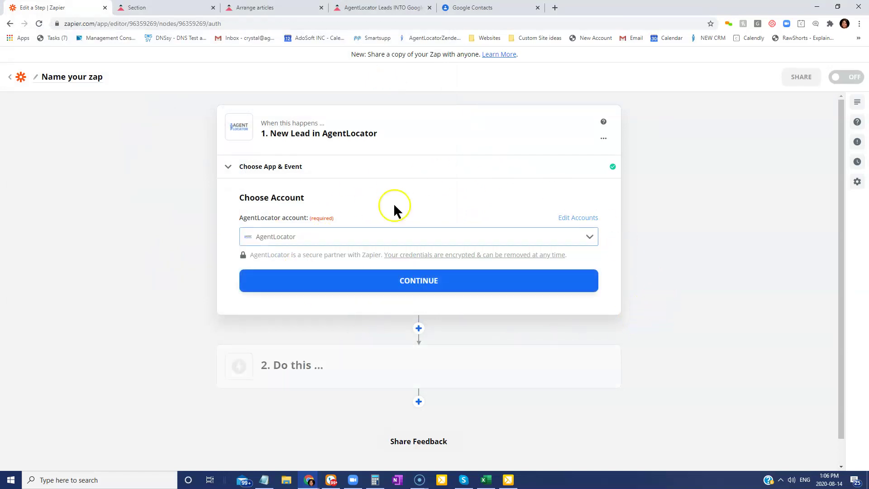
{"action": "left_click", "coordinate": [417, 281]}
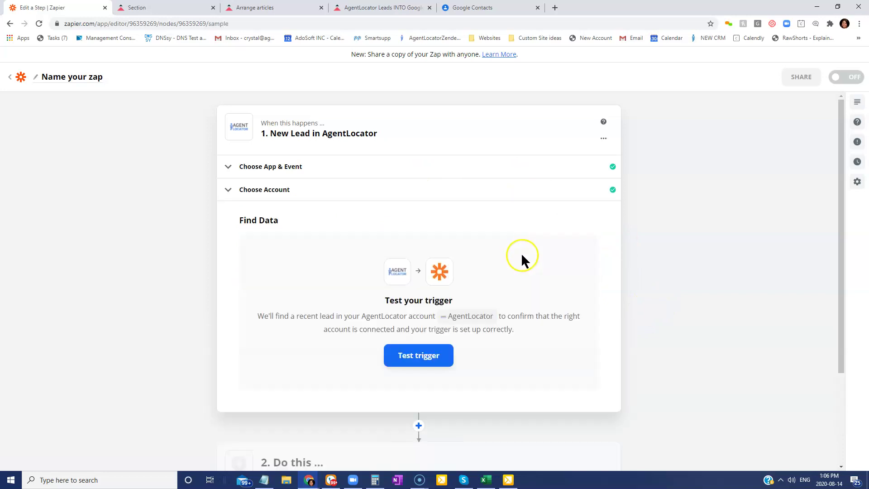
Step: Test the trigger and accept Lead C as the sample lead
{"action": "left_click", "coordinate": [410, 357]}
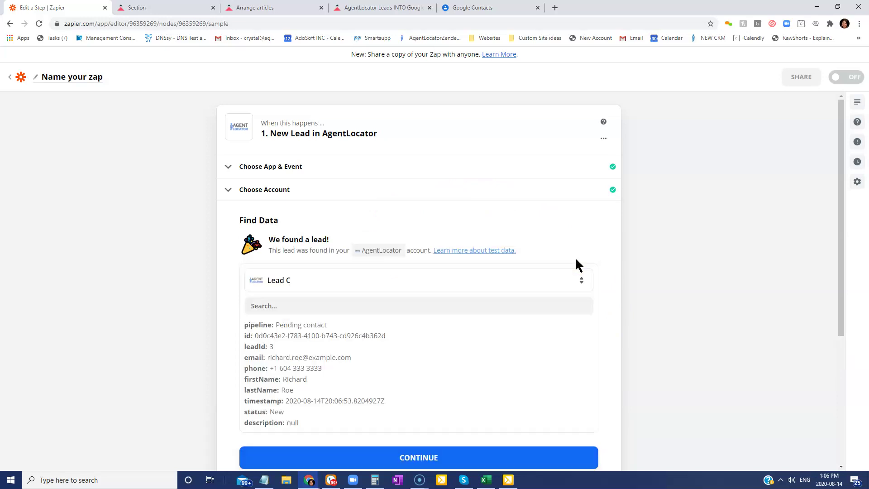
{"action": "scroll", "coordinate": [572, 256], "scroll_direction": "down", "scroll_amount": 2}
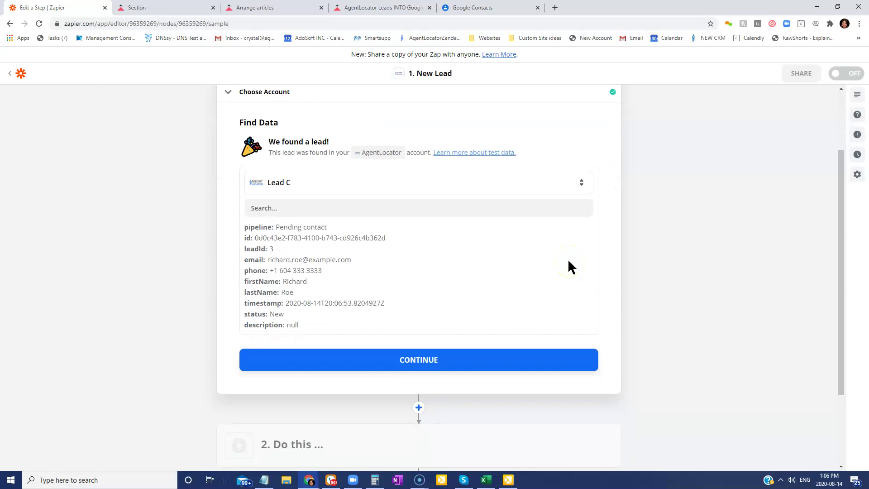
{"action": "scroll", "coordinate": [481, 271], "scroll_direction": "down", "scroll_amount": 1}
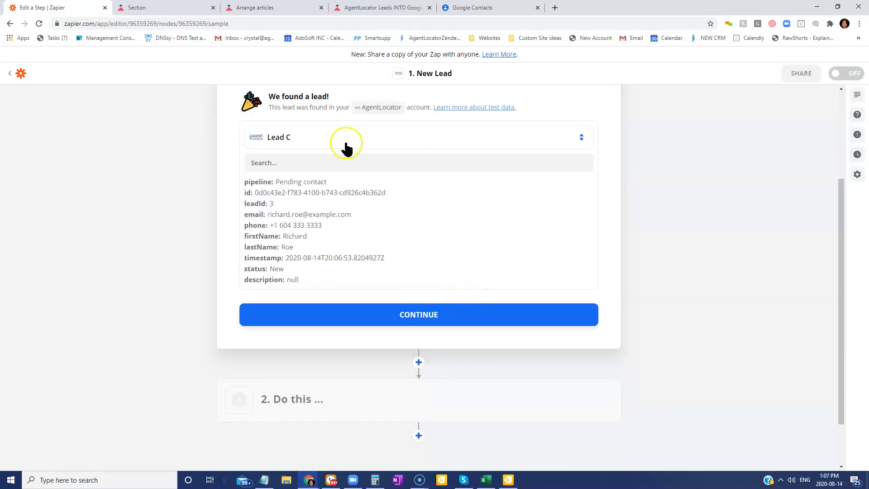
{"action": "left_click", "coordinate": [406, 309]}
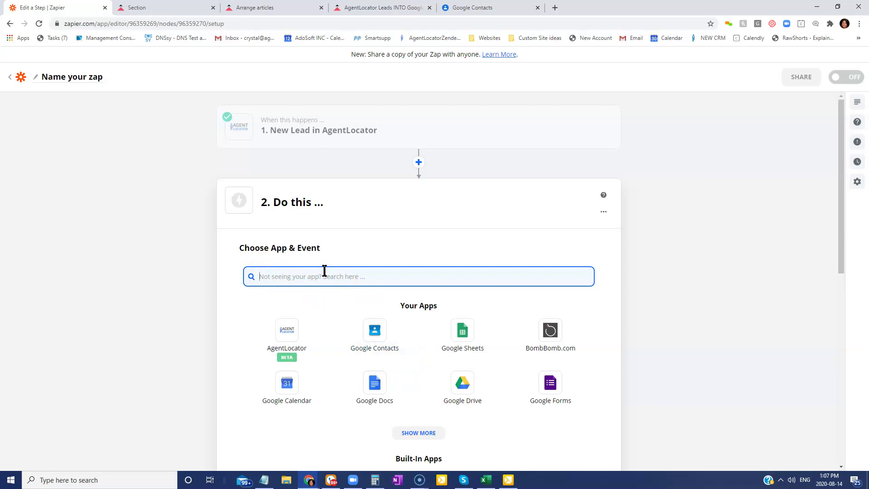
Step: Set the action app to Google Contacts with the Find Contact event
{"action": "type", "text": "Googl"}
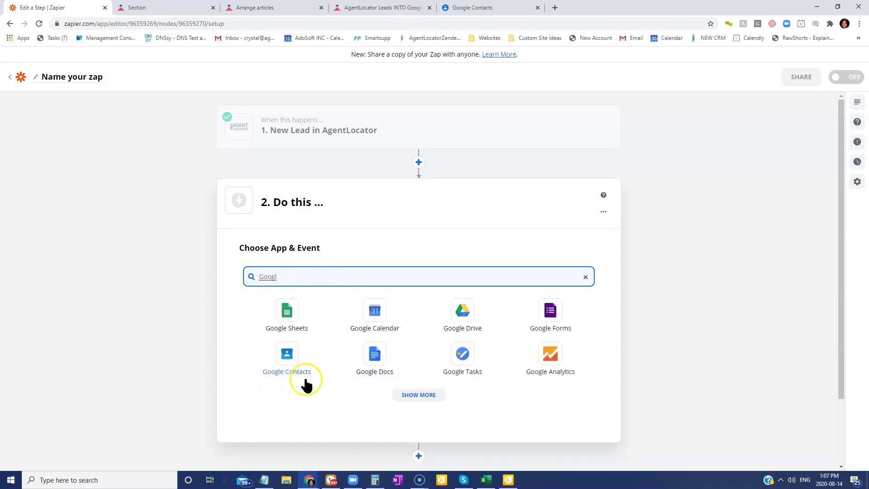
{"action": "left_click", "coordinate": [291, 363]}
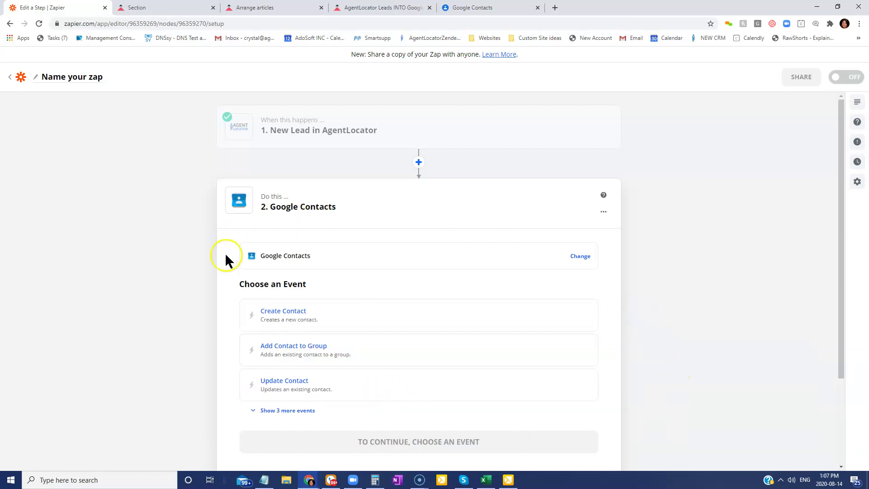
{"action": "scroll", "coordinate": [231, 388], "scroll_direction": "down", "scroll_amount": 1}
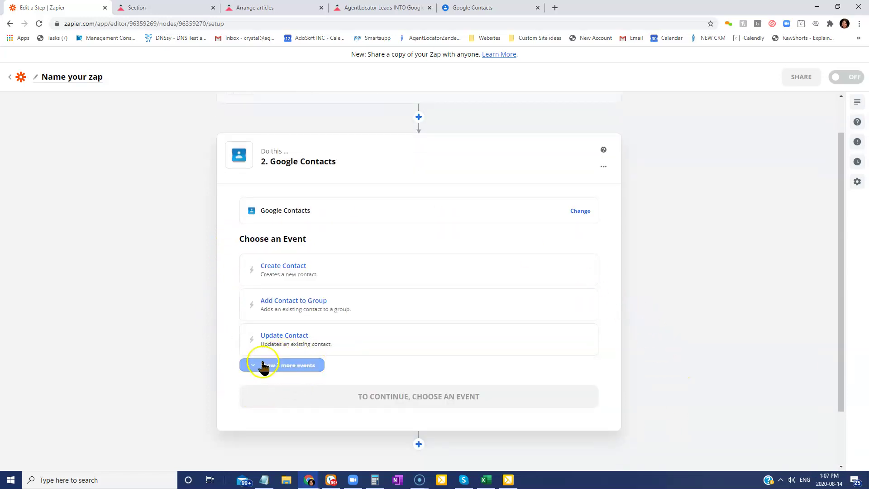
{"action": "left_click", "coordinate": [288, 366]}
{"action": "scroll", "coordinate": [418, 382], "scroll_direction": "down", "scroll_amount": 1}
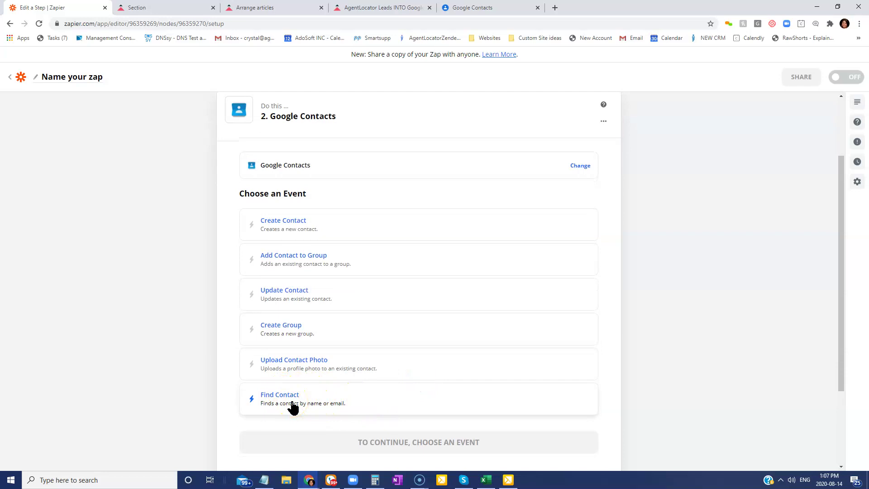
{"action": "left_click", "coordinate": [290, 406]}
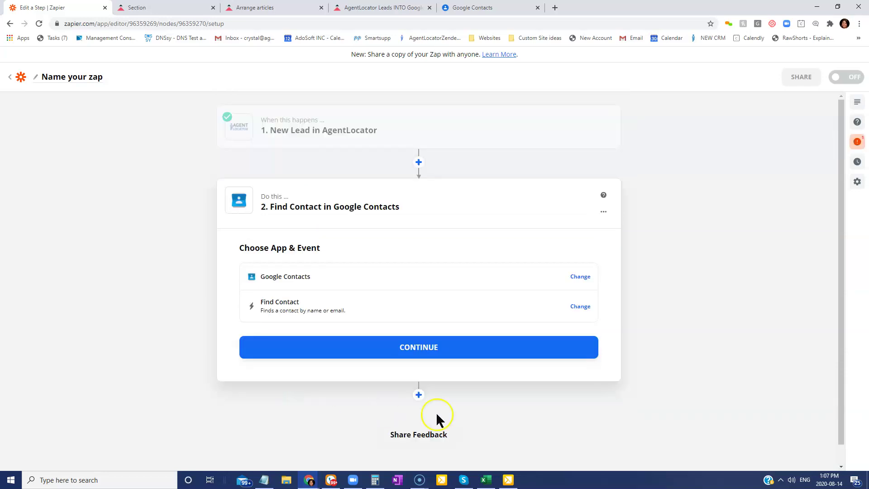
Step: Assign the first connected Google Contacts account to the Find Contact step
{"action": "left_click", "coordinate": [292, 353]}
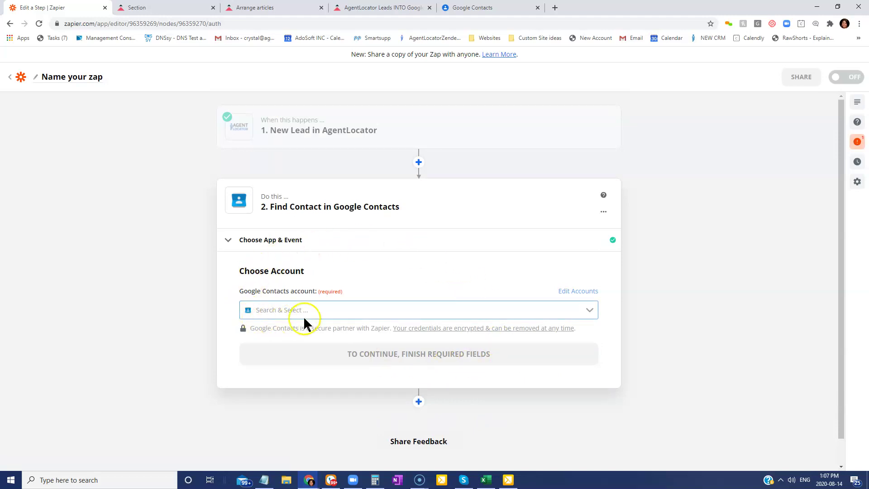
{"action": "left_click", "coordinate": [348, 311]}
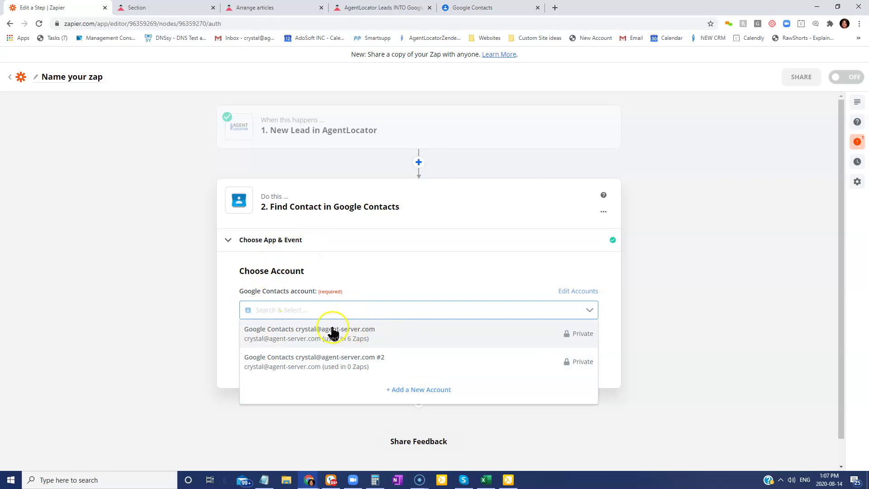
{"action": "left_click", "coordinate": [411, 390]}
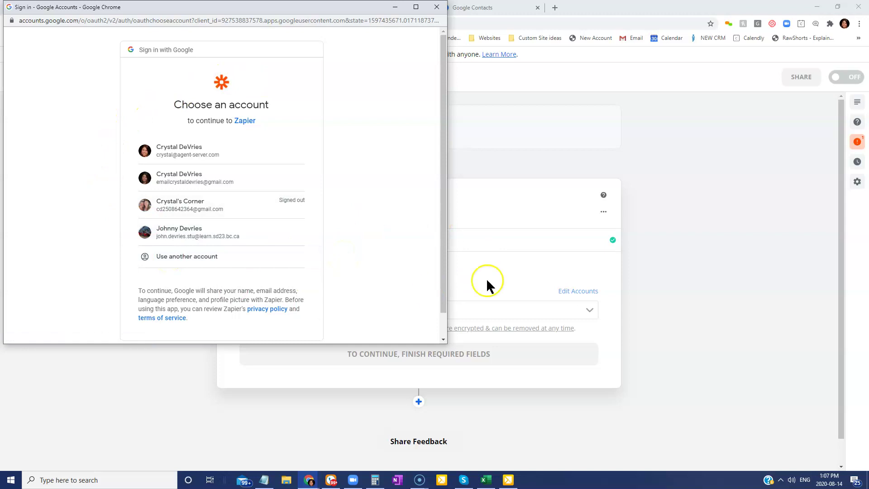
{"action": "left_click", "coordinate": [438, 10]}
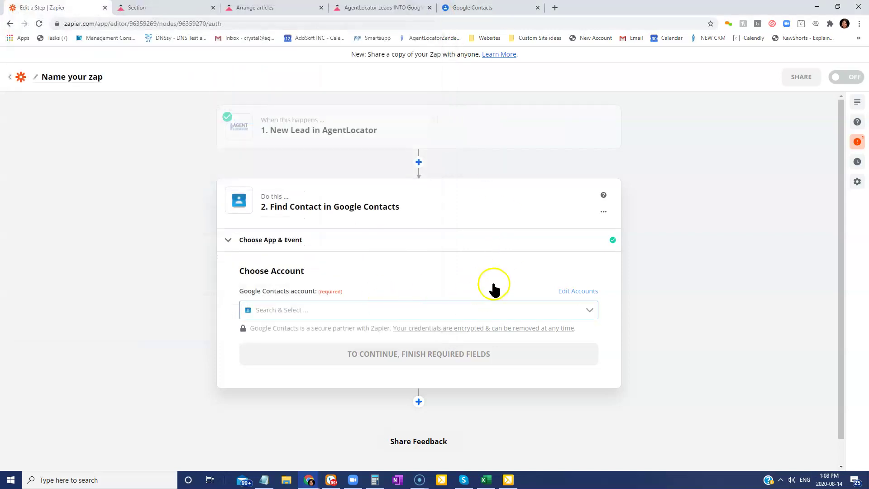
{"action": "left_click", "coordinate": [297, 310]}
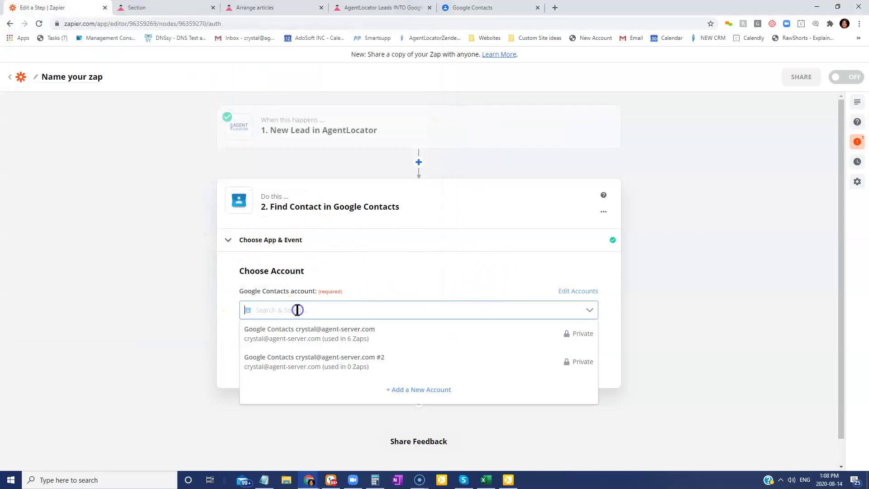
{"action": "left_click", "coordinate": [298, 335]}
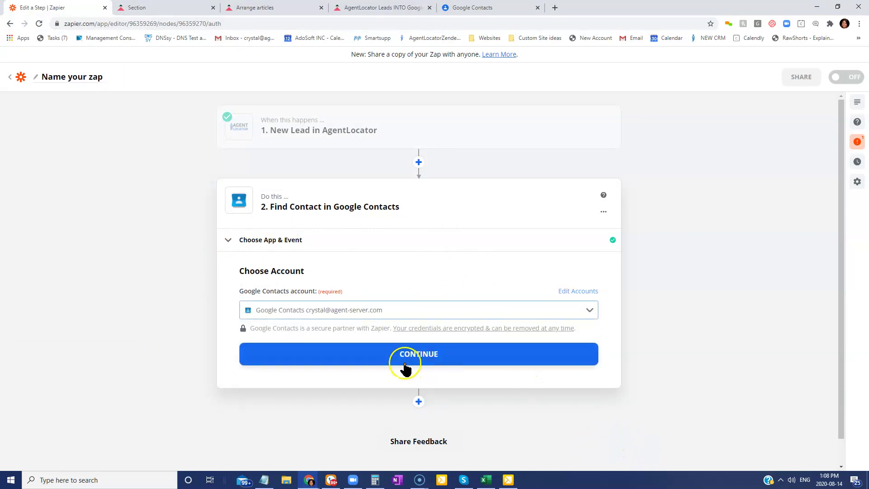
{"action": "left_click", "coordinate": [405, 368]}
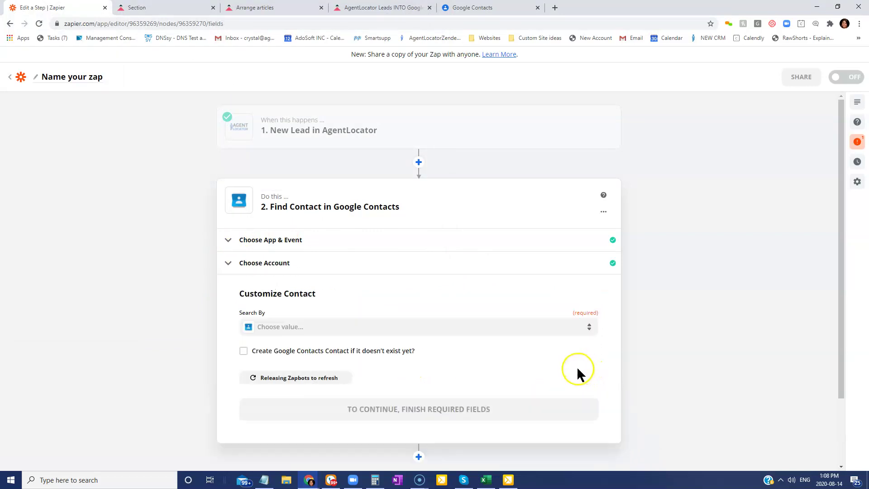
Step: Search by Email Address, mapped to the trigger's '1. email' lead field
{"action": "scroll", "coordinate": [498, 340], "scroll_direction": "down", "scroll_amount": 2}
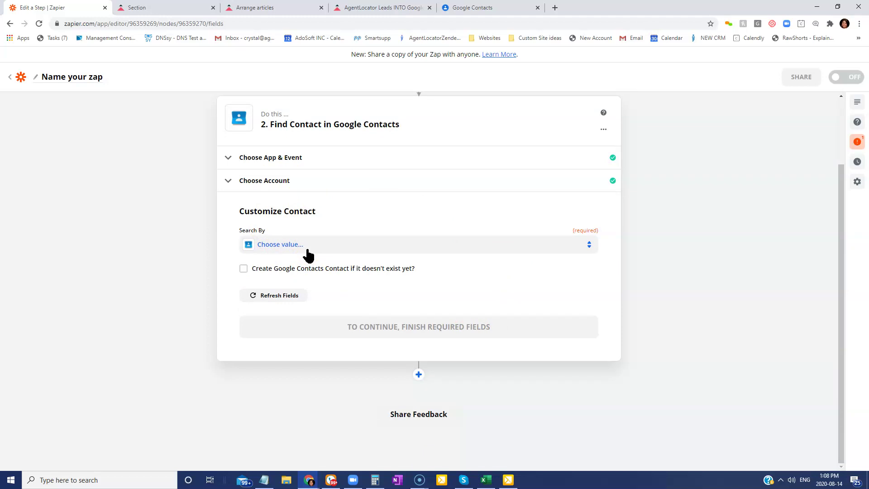
{"action": "left_click", "coordinate": [310, 249]}
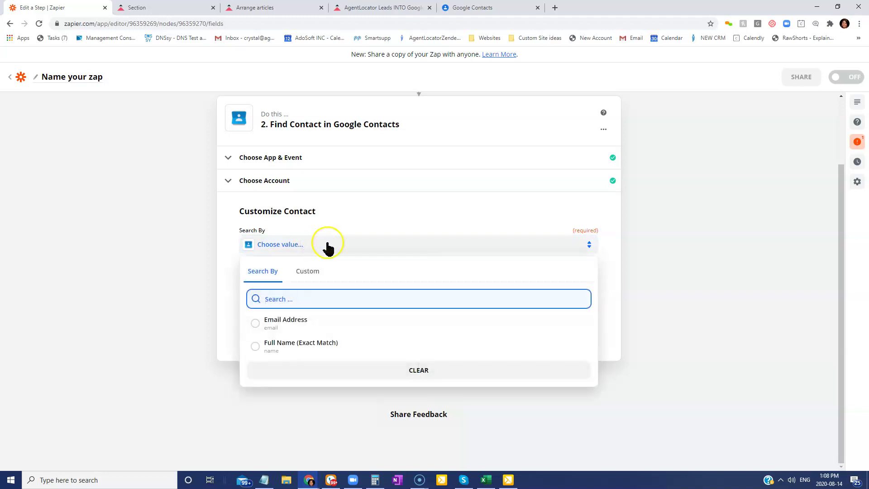
{"action": "left_click", "coordinate": [287, 324]}
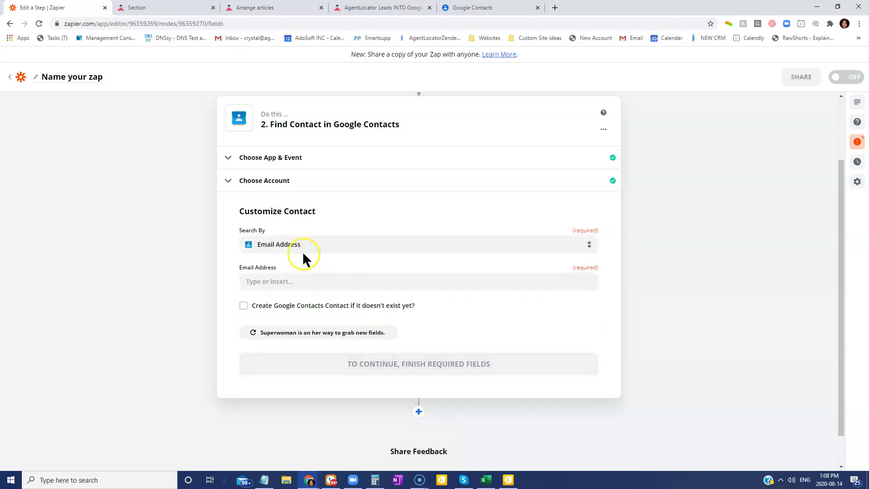
{"action": "left_click", "coordinate": [259, 282]}
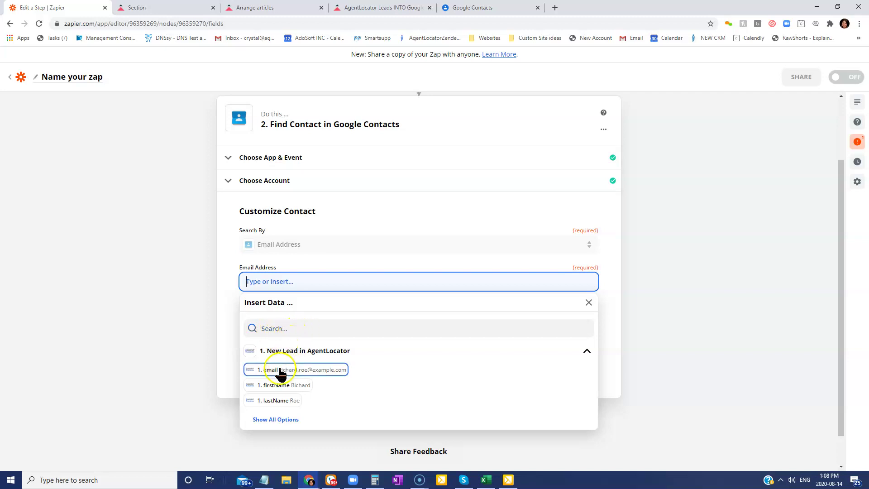
{"action": "left_click", "coordinate": [327, 376]}
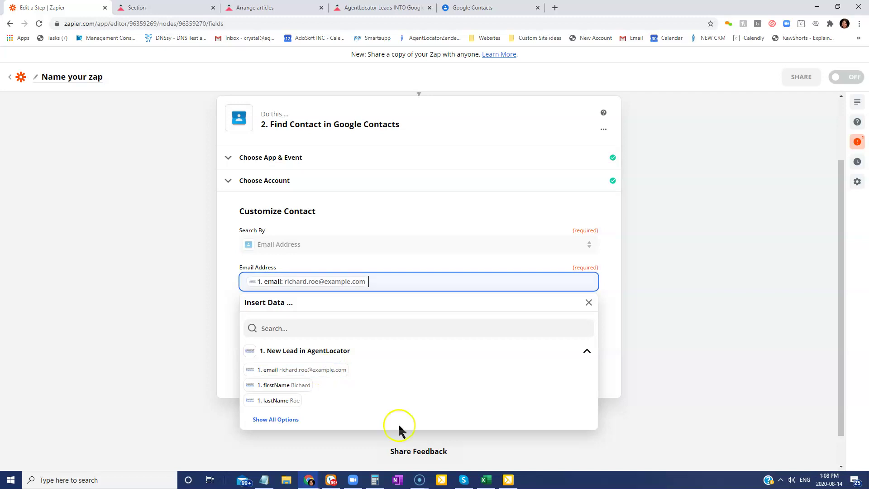
{"action": "left_click", "coordinate": [218, 289]}
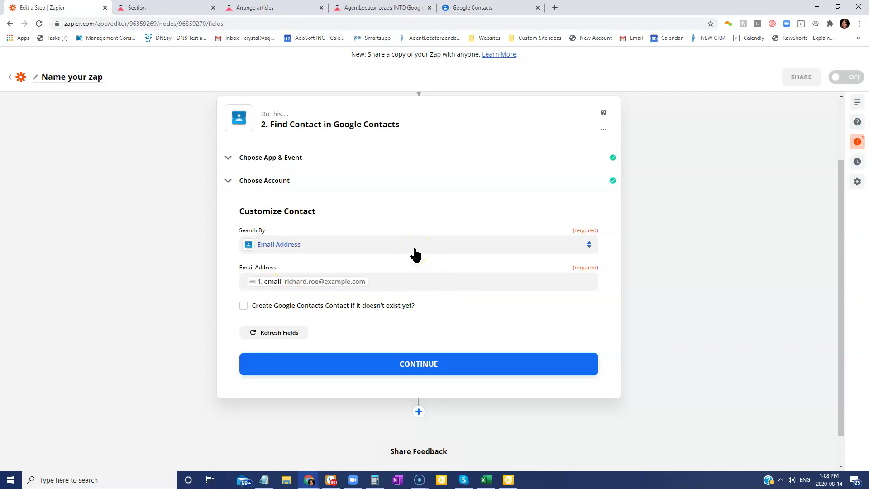
Step: Have the step create the contact when no matching contact exists
{"action": "left_click", "coordinate": [423, 255]}
{"action": "left_click", "coordinate": [244, 306]}
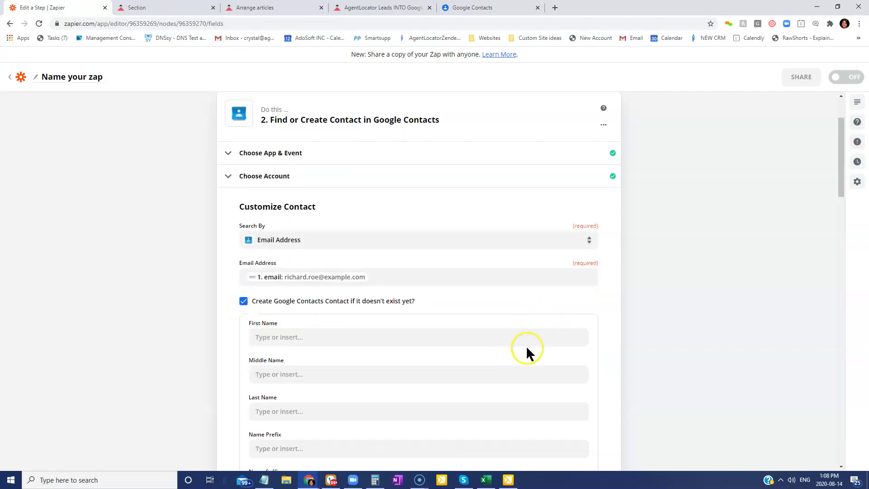
{"action": "scroll", "coordinate": [525, 346], "scroll_direction": "down", "scroll_amount": 4}
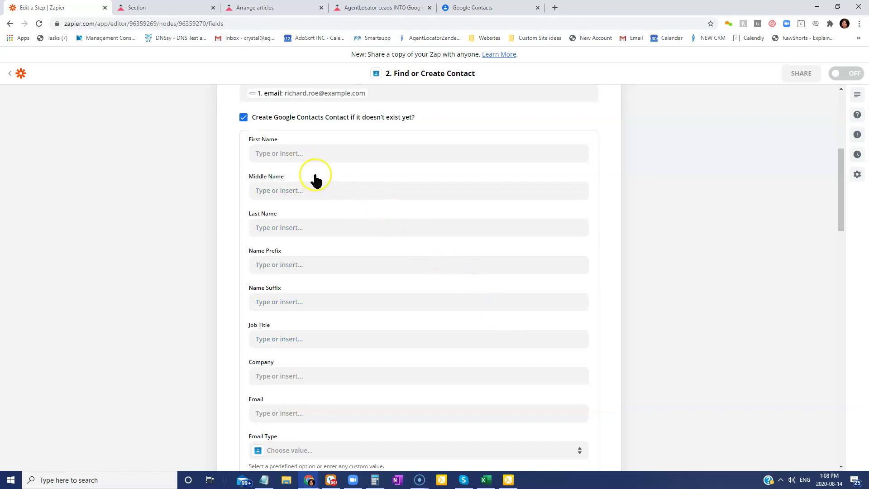
Step: Map the lead's firstName and lastName into the First Name and Last Name fields
{"action": "left_click", "coordinate": [281, 154]}
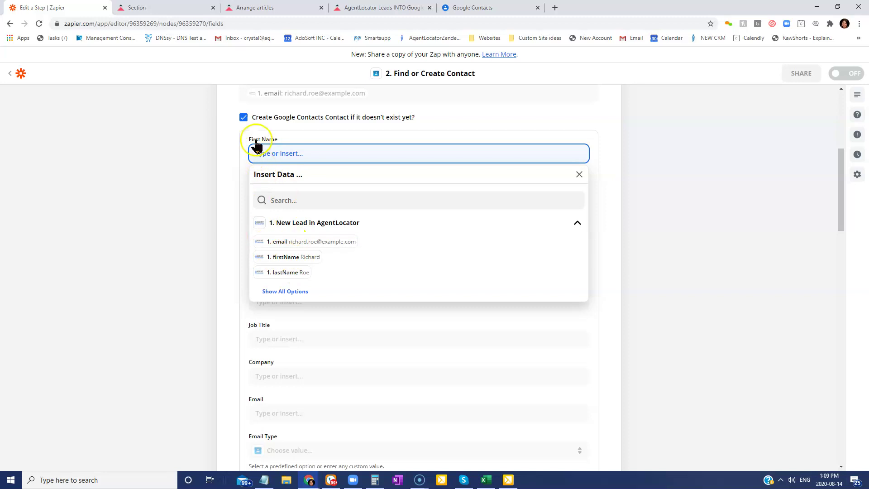
{"action": "left_click", "coordinate": [283, 258]}
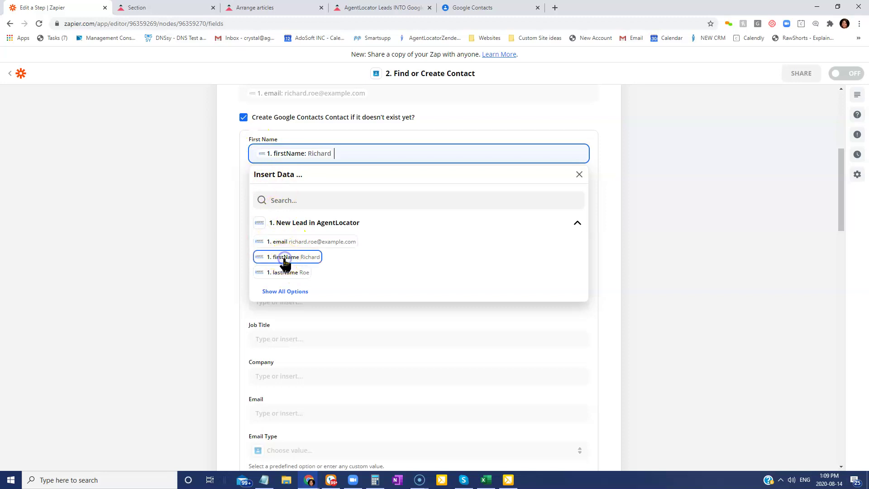
{"action": "left_click", "coordinate": [239, 202]}
{"action": "left_click", "coordinate": [290, 226]}
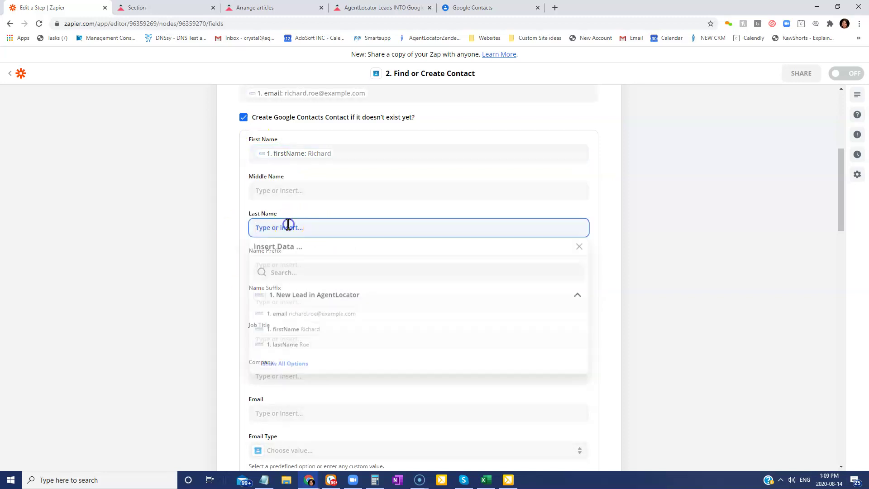
{"action": "left_click", "coordinate": [290, 346]}
{"action": "left_click", "coordinate": [232, 234]}
{"action": "scroll", "coordinate": [335, 281], "scroll_direction": "down", "scroll_amount": 2}
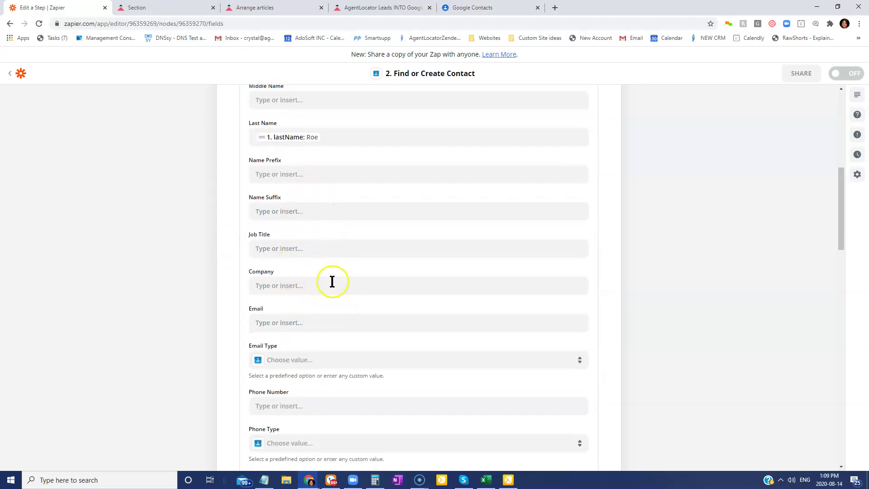
Step: Leave Company empty and insert the lead's '1. email' into the Email field
{"action": "left_click", "coordinate": [281, 285]}
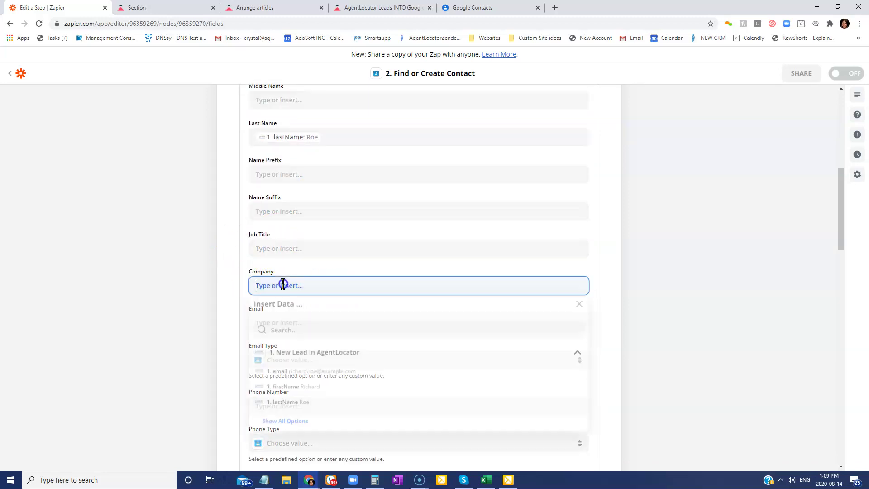
{"action": "left_click", "coordinate": [283, 423]}
{"action": "scroll", "coordinate": [362, 410], "scroll_direction": "down", "scroll_amount": 2}
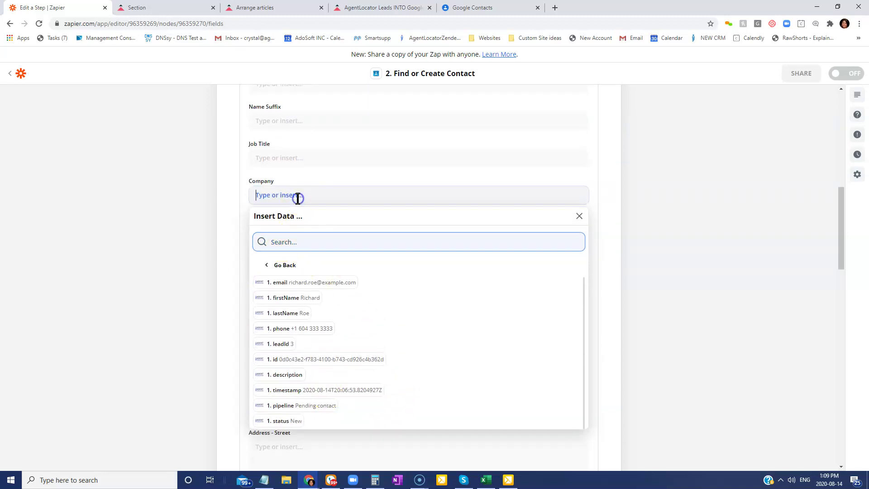
{"action": "left_click", "coordinate": [243, 192]}
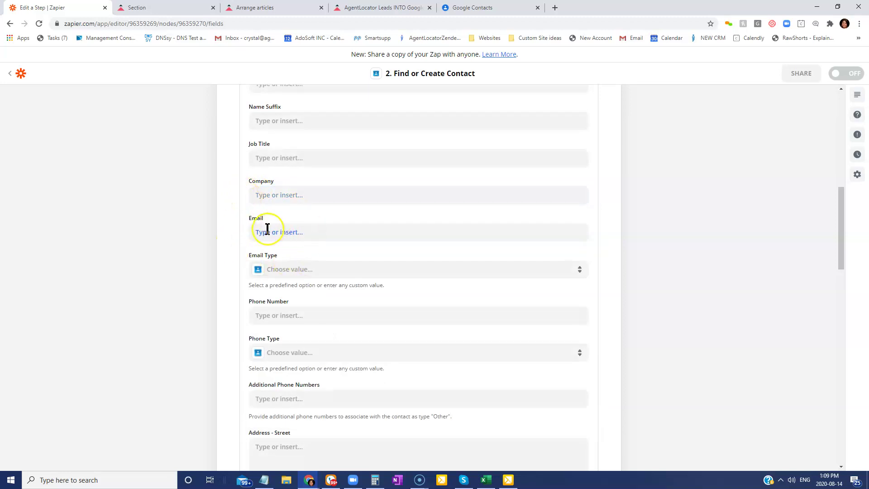
{"action": "left_click", "coordinate": [265, 230]}
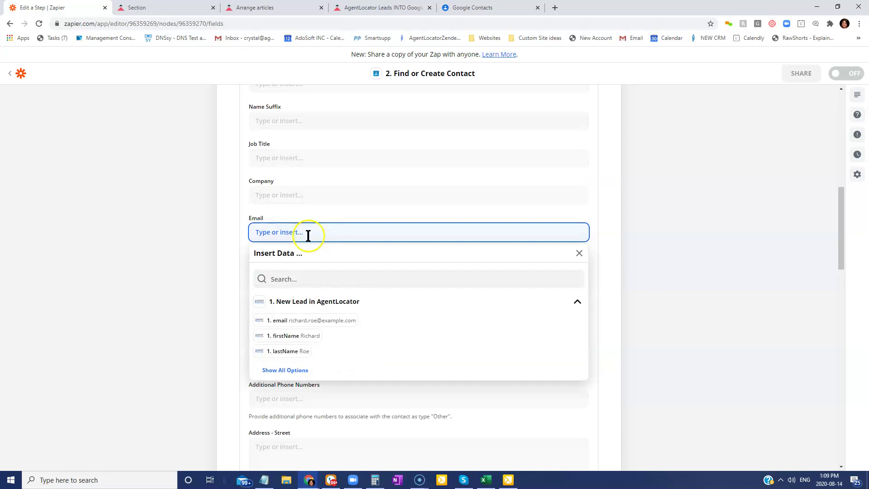
{"action": "left_click", "coordinate": [316, 322]}
{"action": "left_click", "coordinate": [227, 232]}
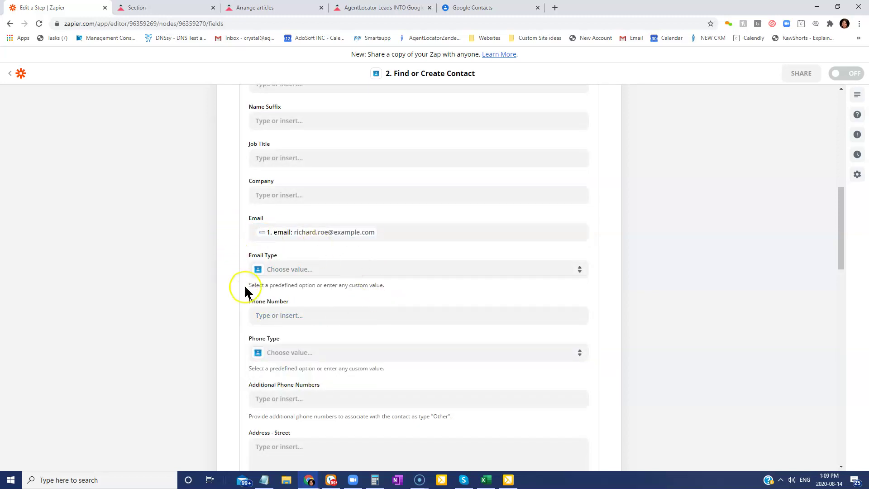
Step: Insert the lead's '1. phone' into the Phone Number field
{"action": "scroll", "coordinate": [398, 368], "scroll_direction": "down", "scroll_amount": 2}
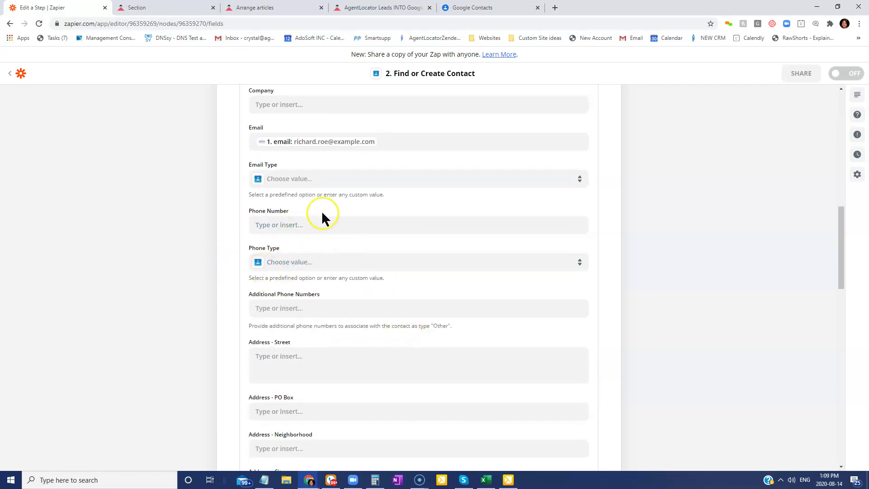
{"action": "left_click", "coordinate": [299, 225]}
{"action": "left_click", "coordinate": [299, 364]}
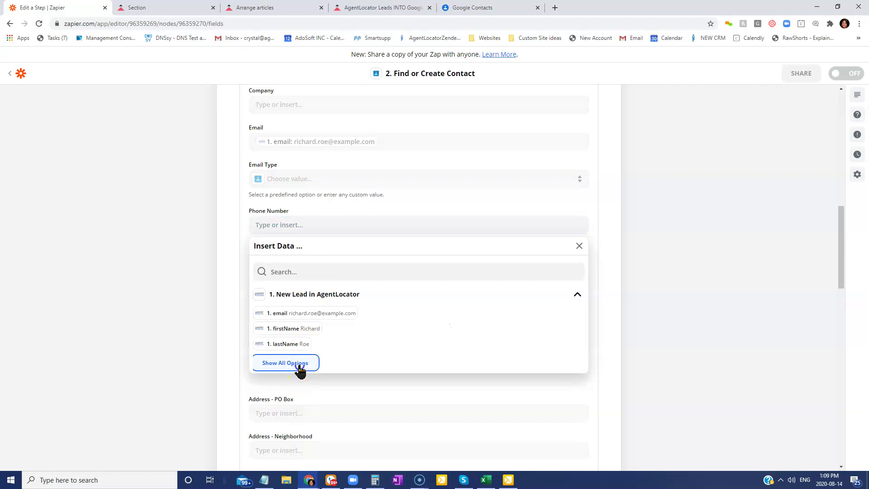
{"action": "left_click", "coordinate": [299, 364]}
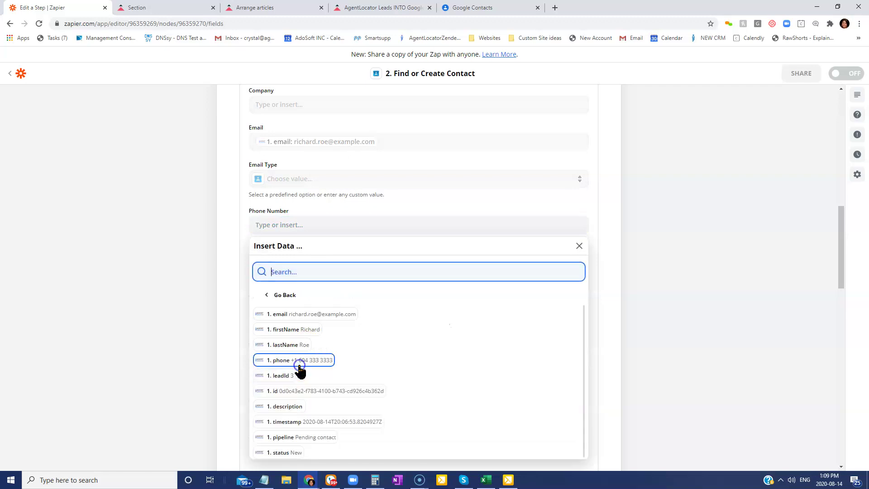
{"action": "left_click", "coordinate": [300, 362]}
{"action": "left_click", "coordinate": [234, 258]}
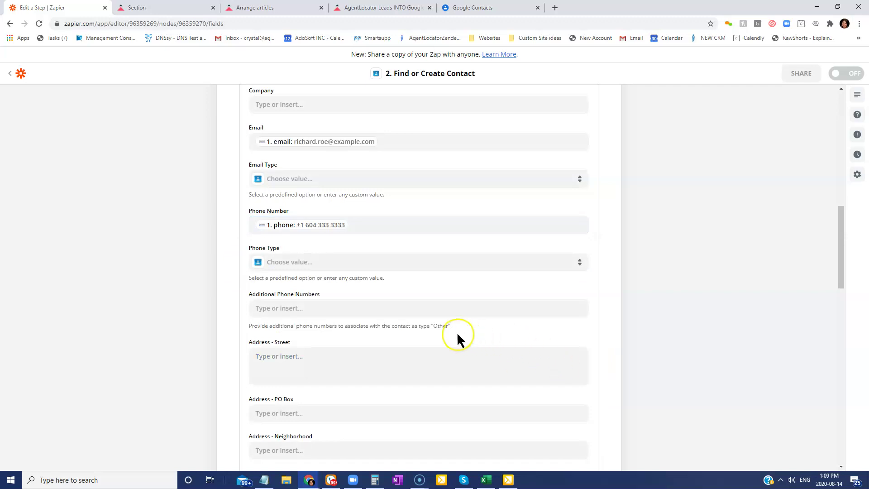
Step: Insert '1. leadId' from the lead's full field list into the Notes field
{"action": "scroll", "coordinate": [452, 331], "scroll_direction": "down", "scroll_amount": 2}
{"action": "scroll", "coordinate": [452, 330], "scroll_direction": "down", "scroll_amount": 7}
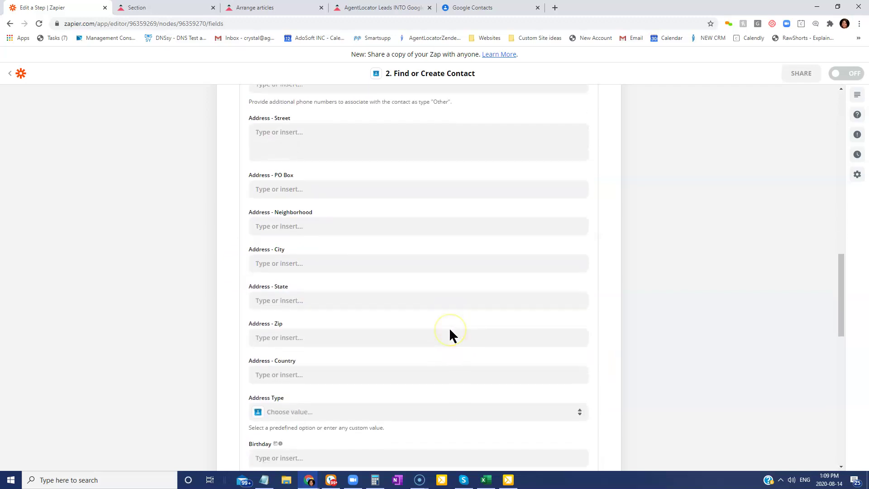
{"action": "scroll", "coordinate": [451, 334], "scroll_direction": "down", "scroll_amount": 7}
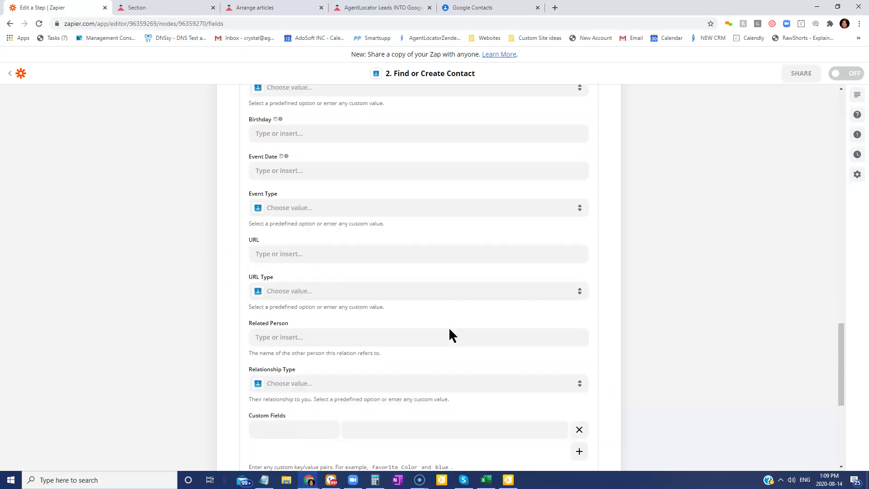
{"action": "scroll", "coordinate": [450, 329], "scroll_direction": "down", "scroll_amount": 1}
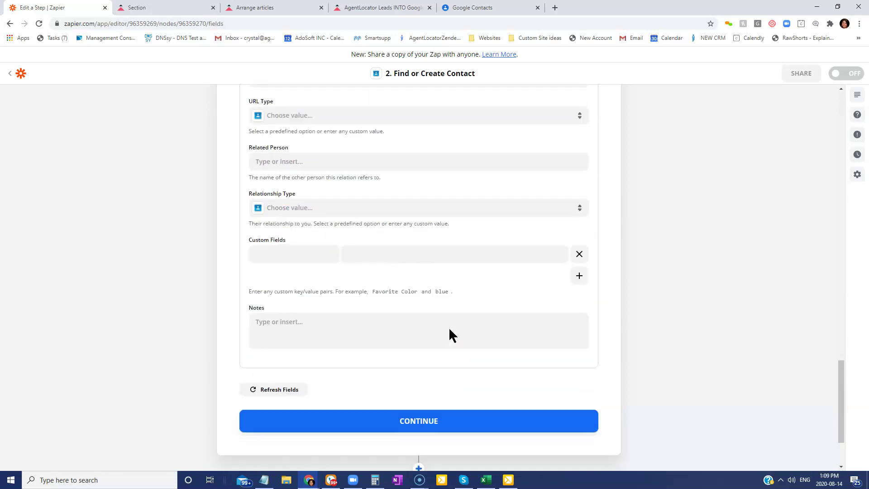
{"action": "left_click", "coordinate": [296, 326]}
{"action": "scroll", "coordinate": [341, 376], "scroll_direction": "down", "scroll_amount": 2}
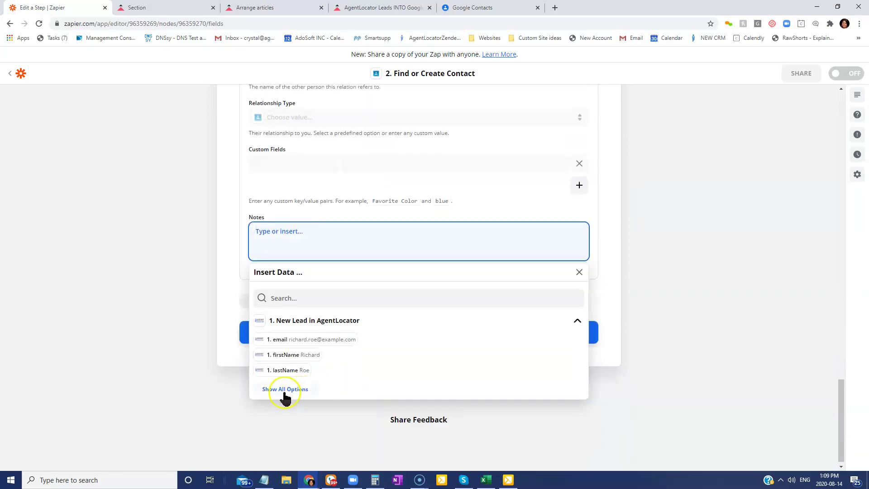
{"action": "left_click", "coordinate": [284, 389]}
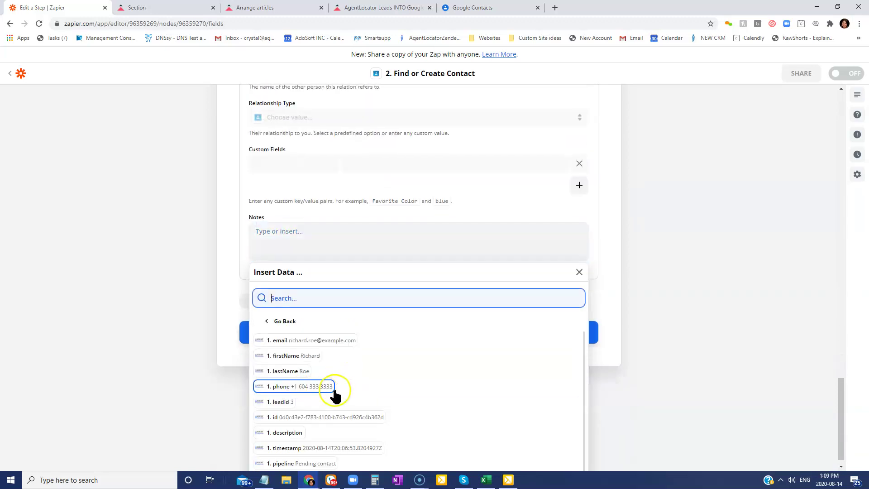
{"action": "left_click", "coordinate": [281, 400]}
{"action": "left_click", "coordinate": [235, 257]}
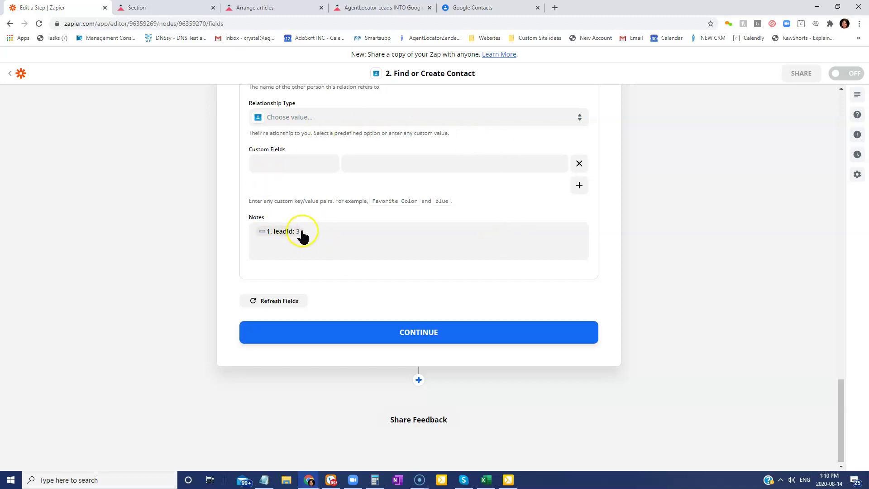
Step: Save the contact mapping and run Test & Continue with the sample lead
{"action": "left_click", "coordinate": [394, 335]}
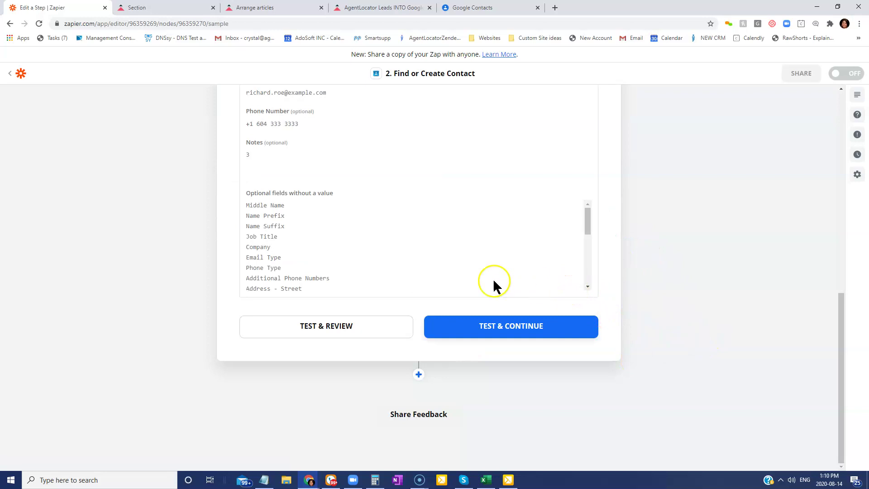
{"action": "scroll", "coordinate": [493, 278], "scroll_direction": "up", "scroll_amount": 3}
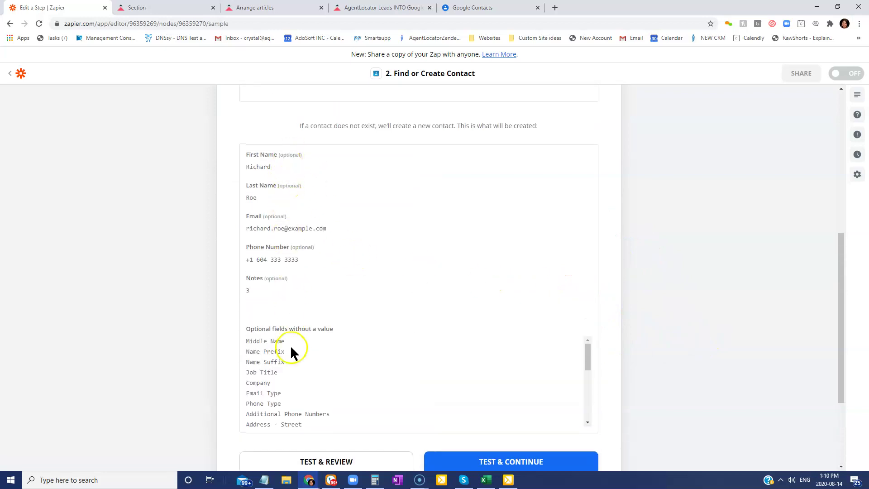
{"action": "scroll", "coordinate": [589, 334], "scroll_direction": "down", "scroll_amount": 3}
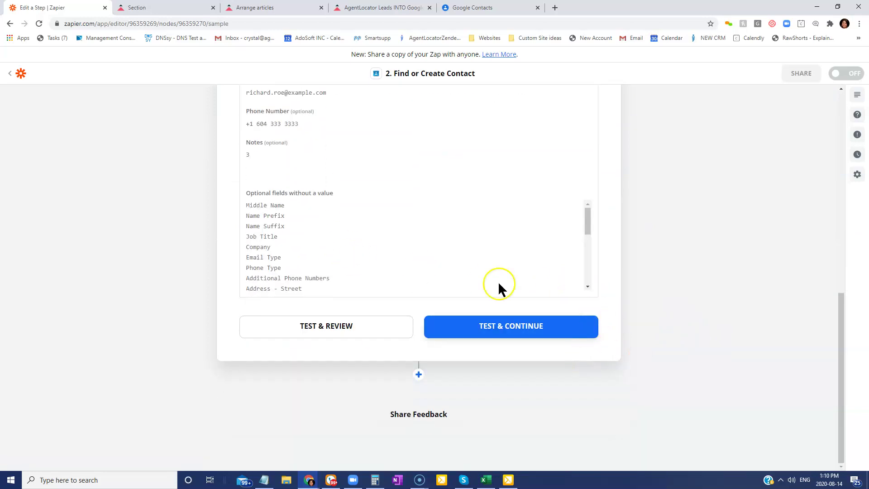
{"action": "left_click", "coordinate": [514, 333]}
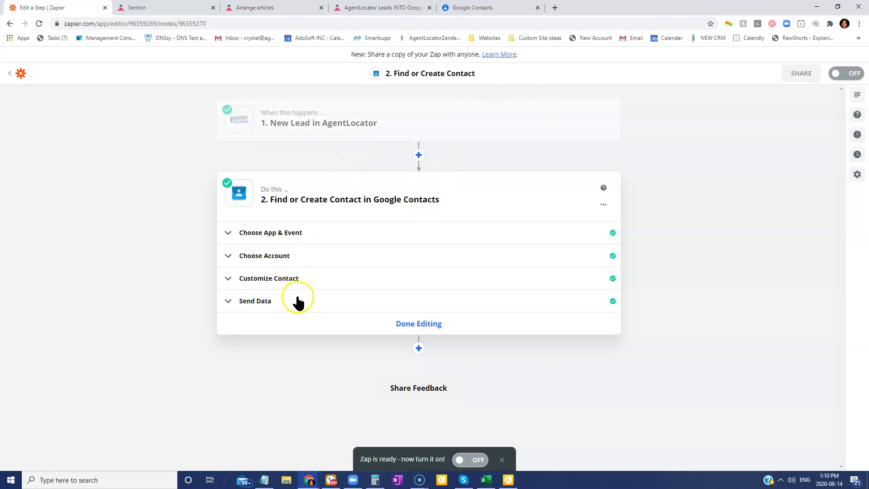
Step: Add a third step using Google Contacts with the Add Contact to Group event
{"action": "left_click", "coordinate": [419, 349]}
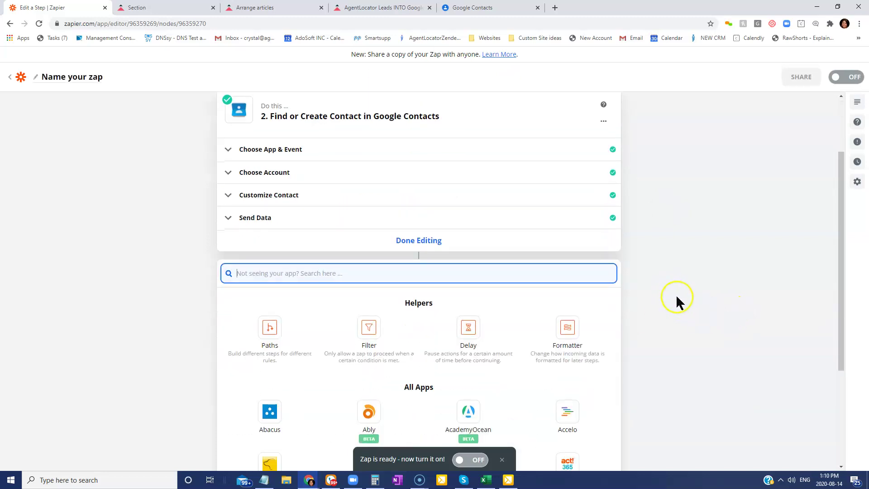
{"action": "type", "text": "goo"}
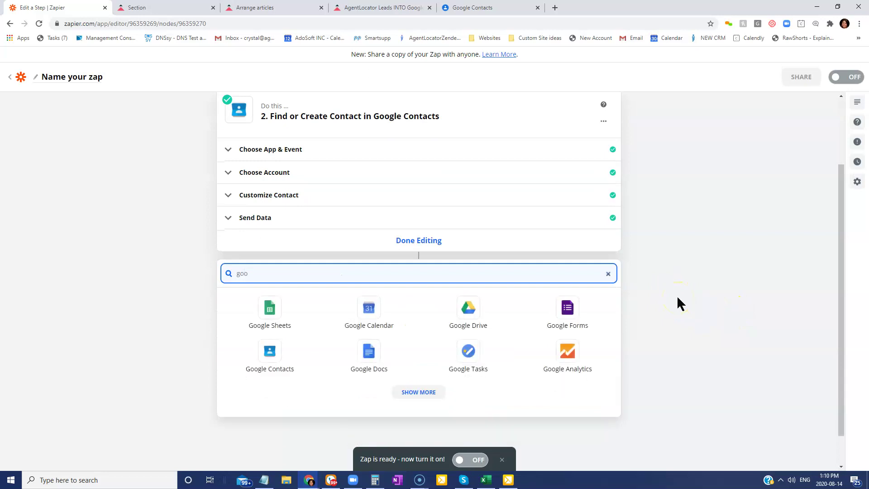
{"action": "left_click", "coordinate": [274, 360]}
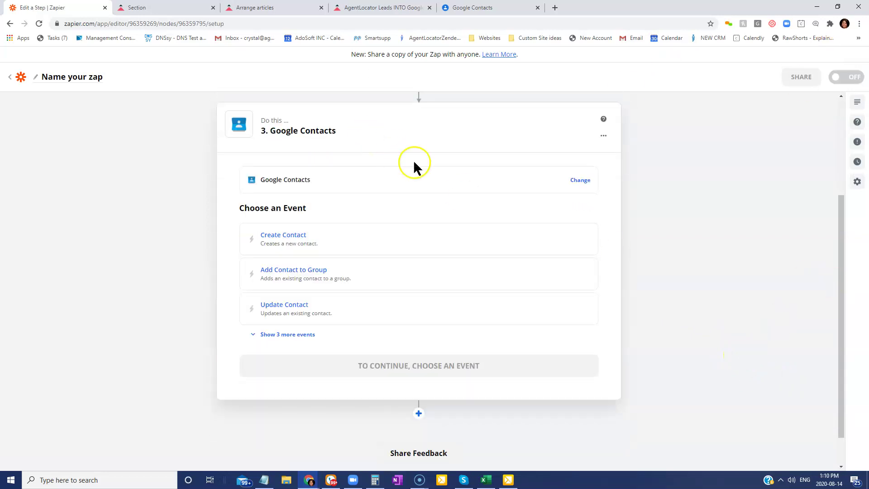
{"action": "left_click", "coordinate": [295, 274]}
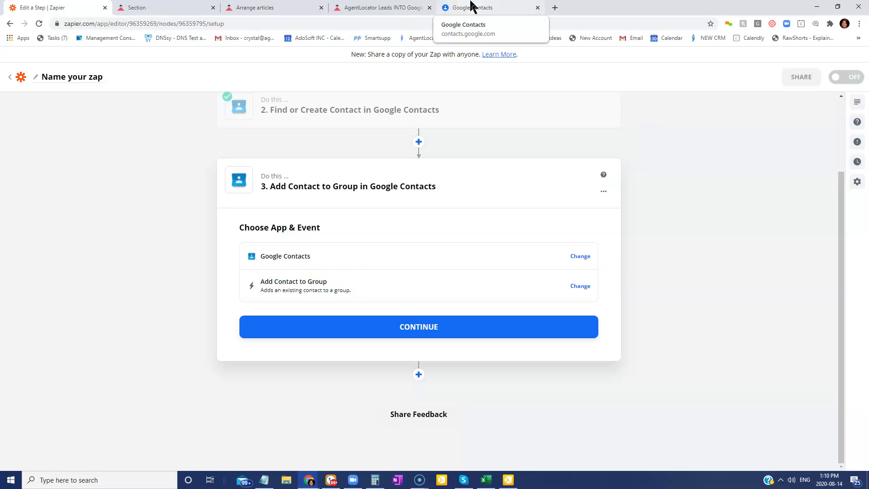
{"action": "left_click", "coordinate": [414, 327]}
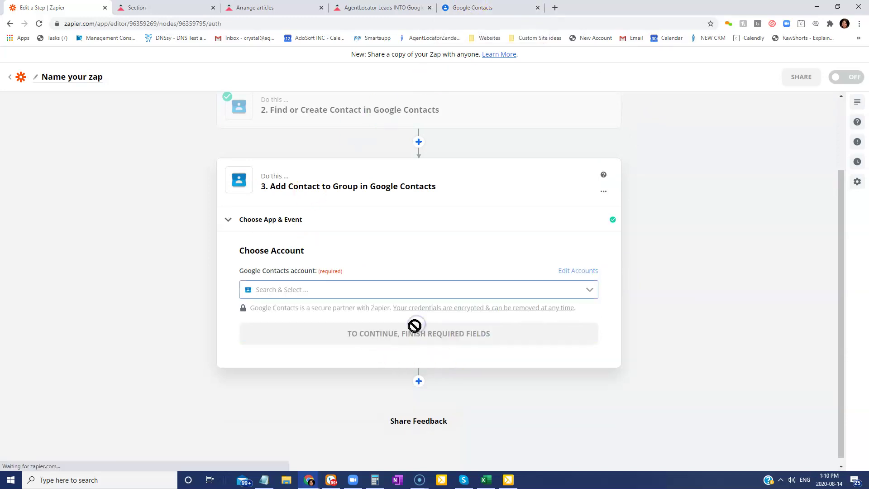
Step: Connect the step to the first Google Contacts account and continue
{"action": "left_click", "coordinate": [293, 291]}
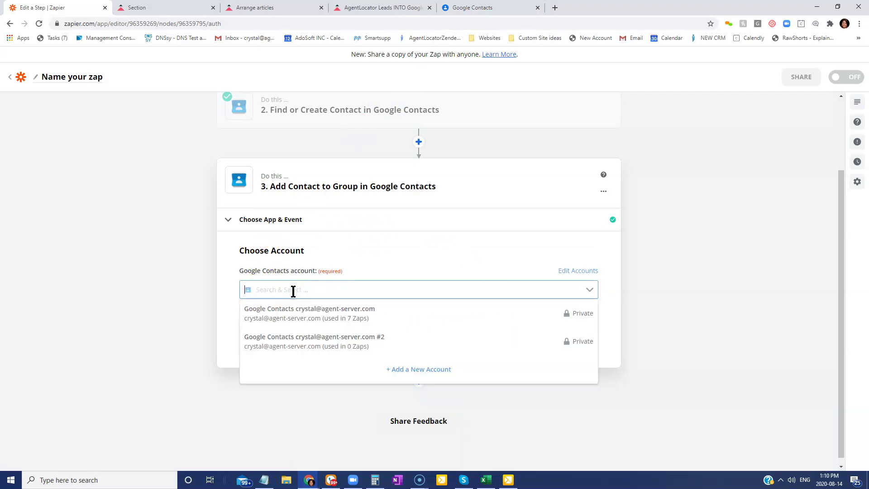
{"action": "left_click", "coordinate": [288, 319]}
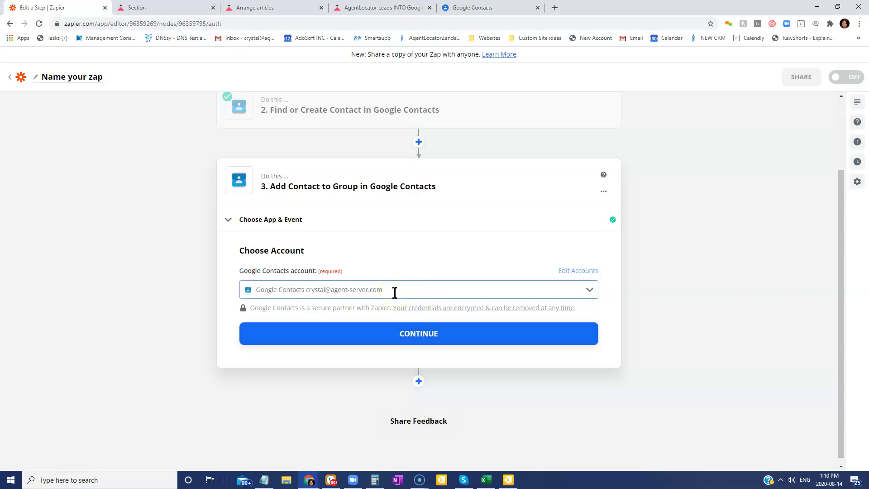
{"action": "left_click", "coordinate": [411, 334]}
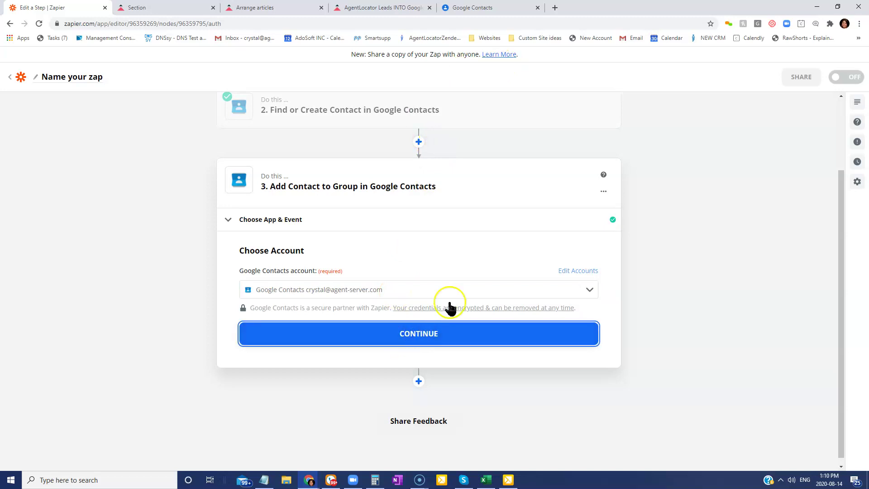
{"action": "scroll", "coordinate": [425, 263], "scroll_direction": "down", "scroll_amount": 1}
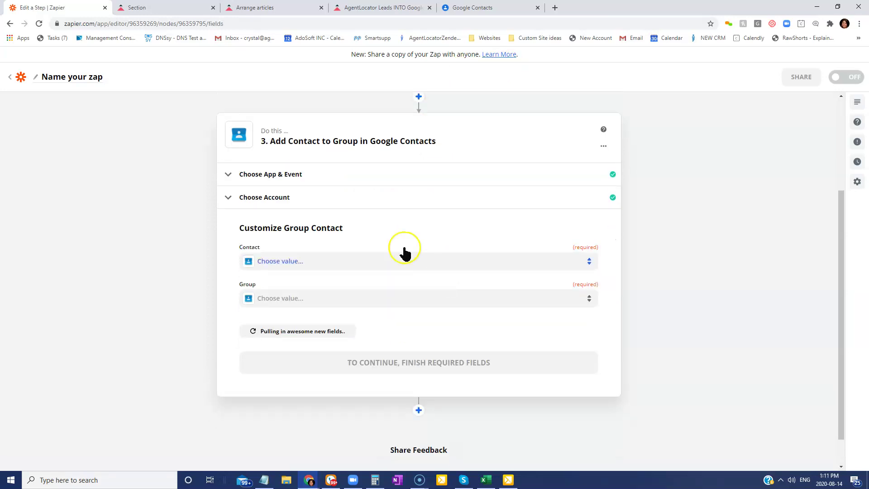
Step: Set the Contact field to step 2's Original ID
{"action": "left_click", "coordinate": [311, 262]}
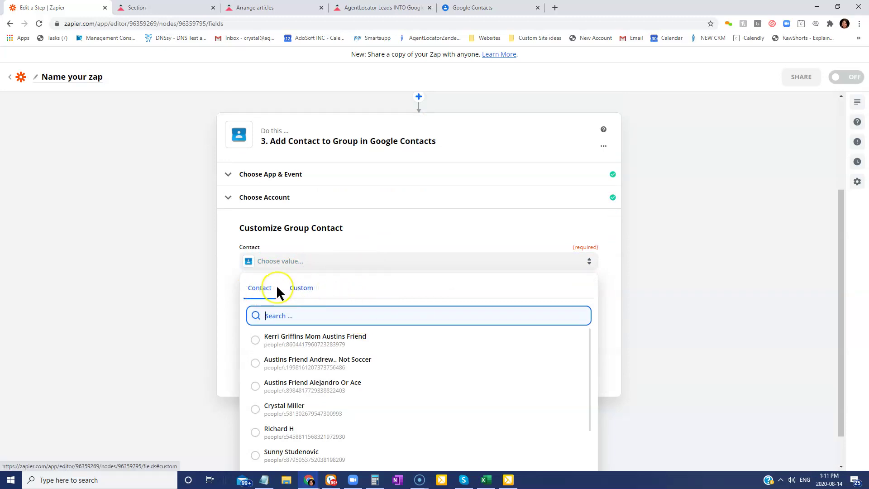
{"action": "left_click", "coordinate": [299, 289]}
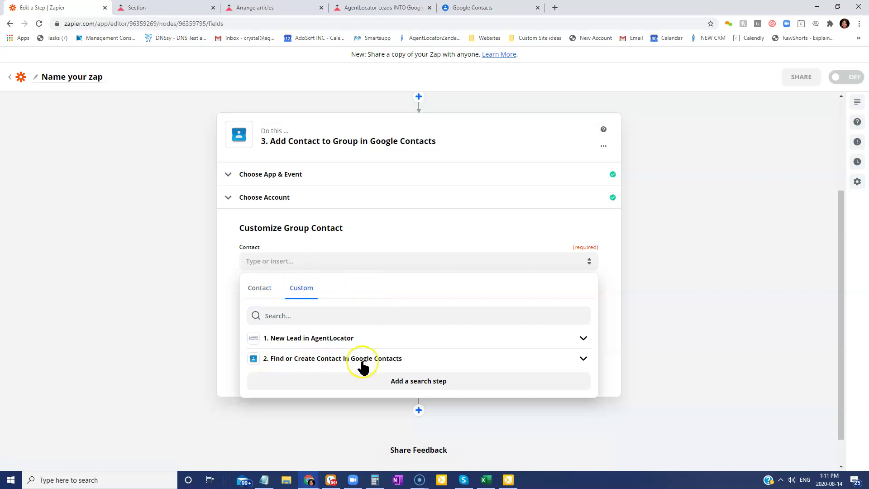
{"action": "left_click", "coordinate": [328, 362]}
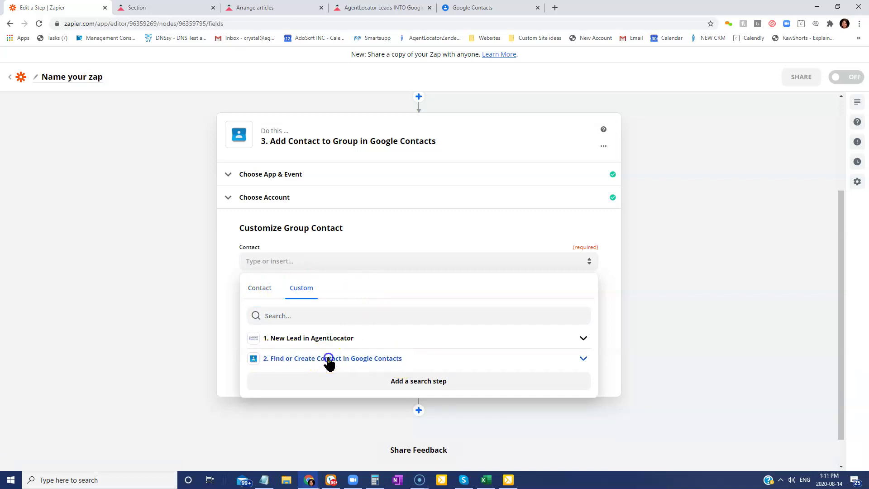
{"action": "scroll", "coordinate": [388, 364], "scroll_direction": "down", "scroll_amount": 1}
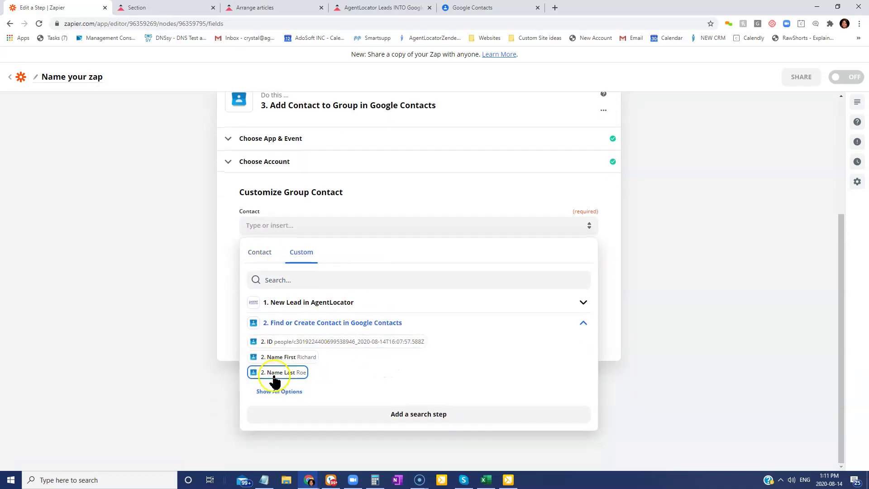
{"action": "left_click", "coordinate": [277, 391]}
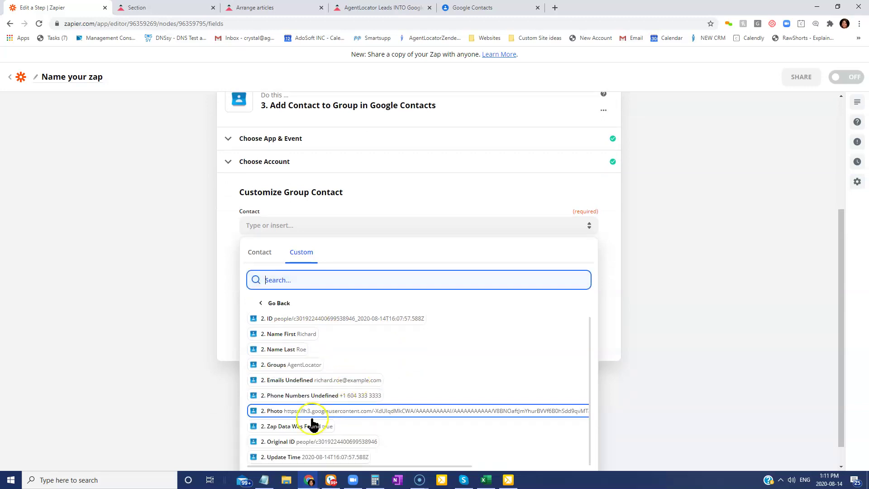
{"action": "left_click", "coordinate": [311, 443]}
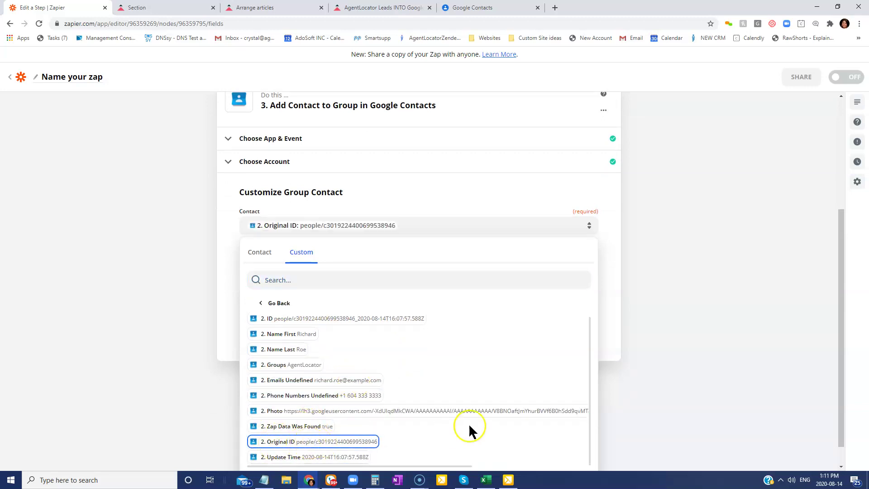
{"action": "left_click", "coordinate": [225, 242]}
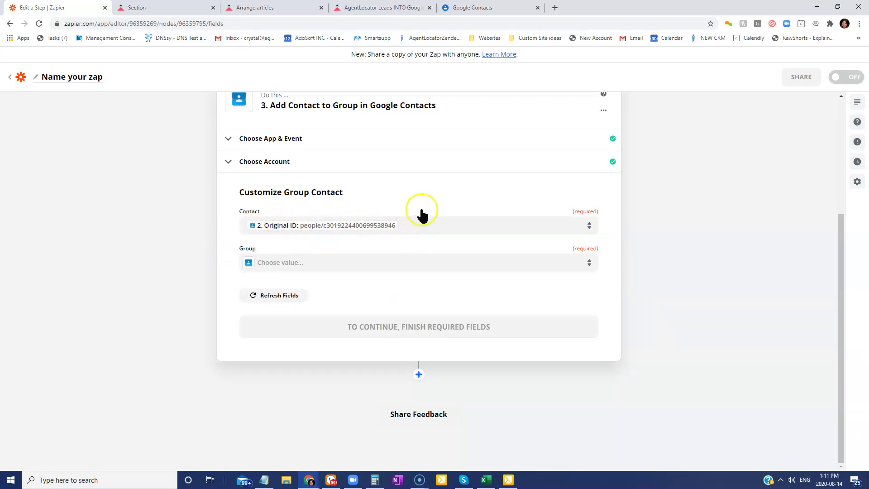
Step: Choose AgentLocator as the contact group
{"action": "scroll", "coordinate": [466, 204], "scroll_direction": "up", "scroll_amount": 4}
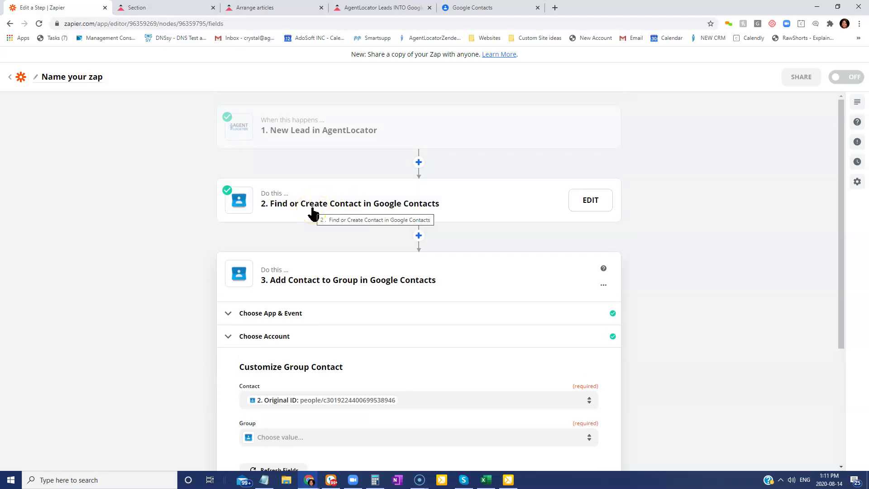
{"action": "scroll", "coordinate": [471, 294], "scroll_direction": "down", "scroll_amount": 2}
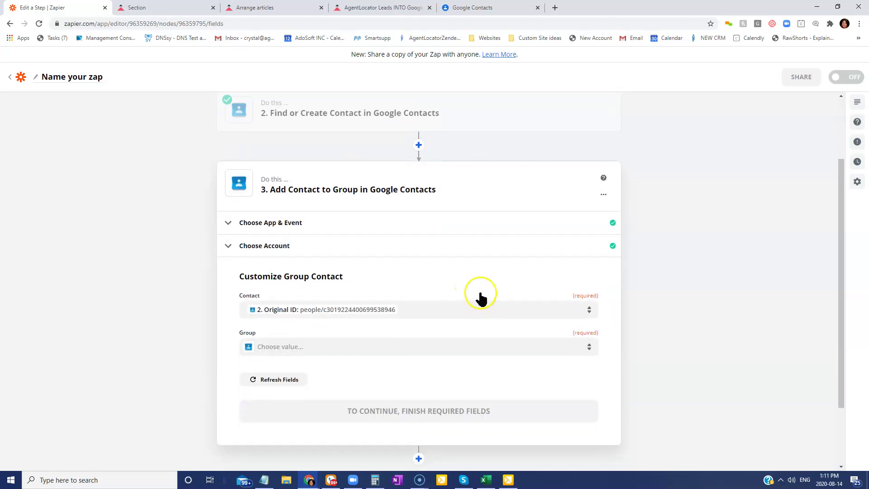
{"action": "left_click", "coordinate": [278, 349]}
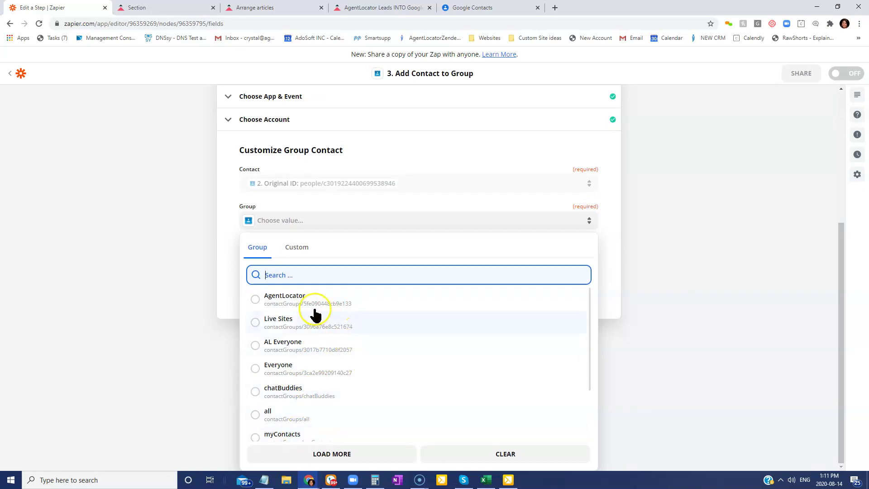
{"action": "left_click", "coordinate": [256, 301]}
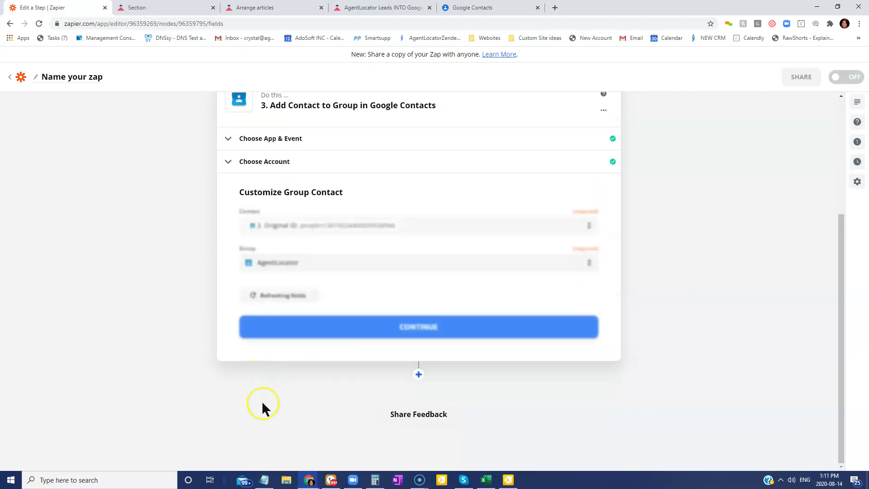
Step: Confirm the group settings, send a test contact to AgentLocator, and review the success result
{"action": "left_click", "coordinate": [422, 334]}
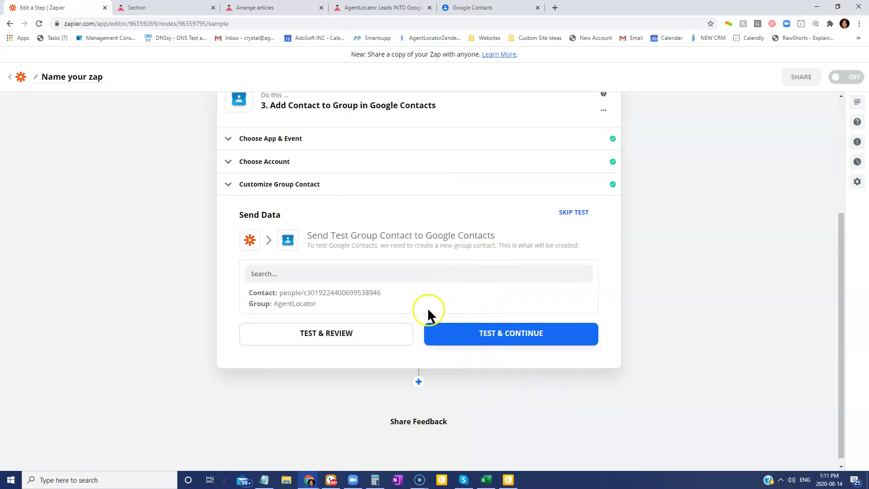
{"action": "left_click", "coordinate": [466, 338]}
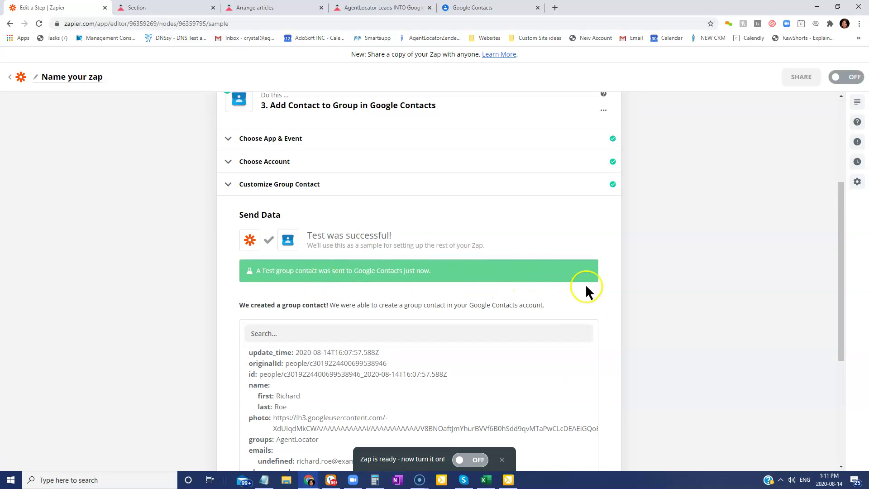
{"action": "scroll", "coordinate": [585, 284], "scroll_direction": "down", "scroll_amount": 4}
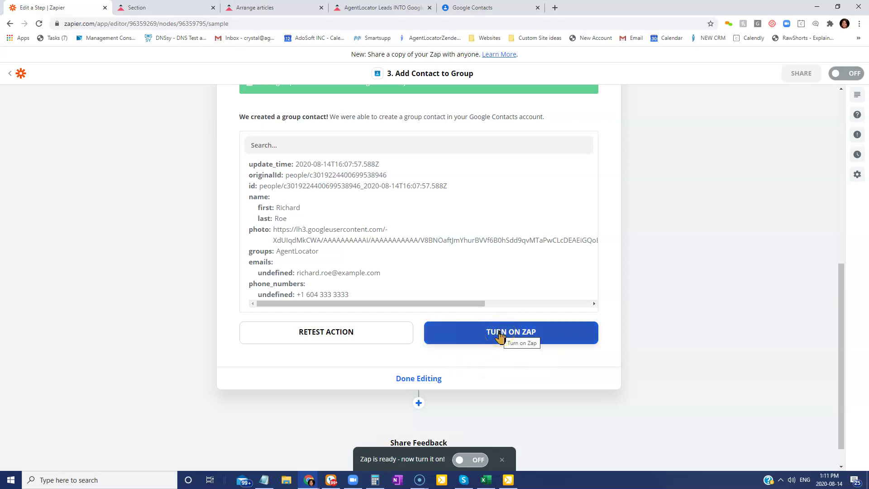
{"action": "scroll", "coordinate": [219, 316], "scroll_direction": "up", "scroll_amount": 5}
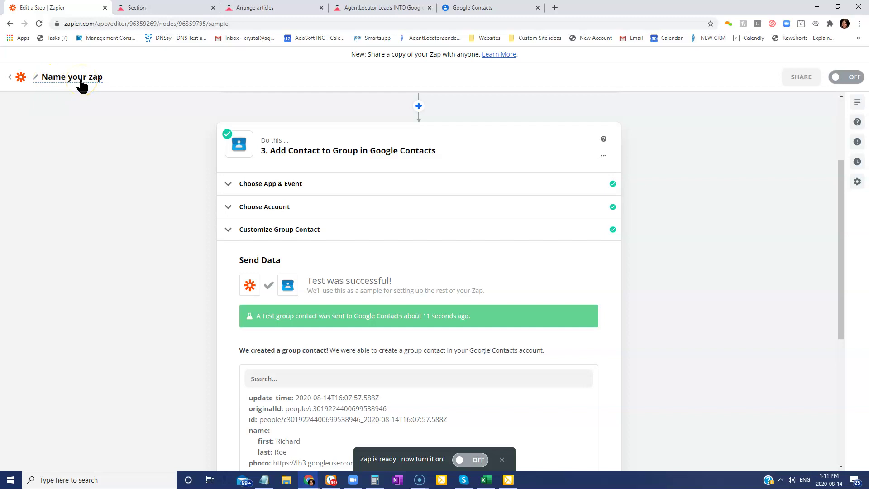
Step: Return to My Zaps showing New Lead into Group on, then bring up the AgentLocator CRM window
{"action": "left_click", "coordinate": [11, 78]}
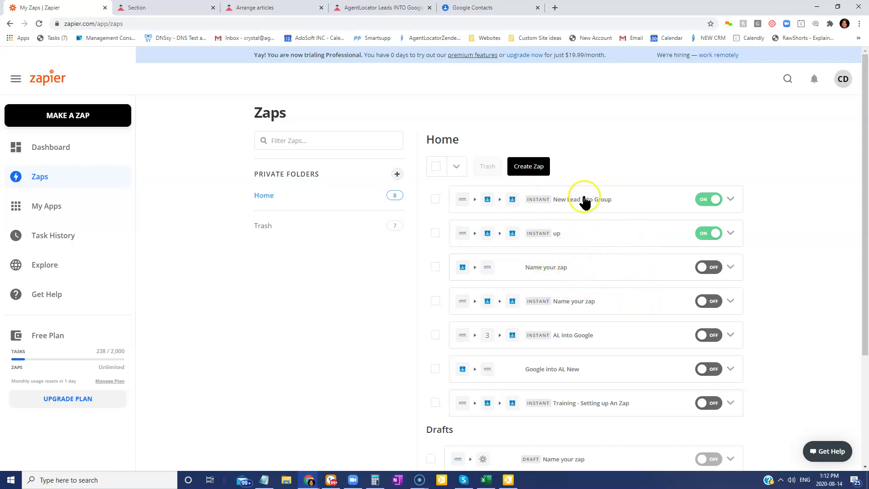
{"action": "left_click", "coordinate": [622, 212]}
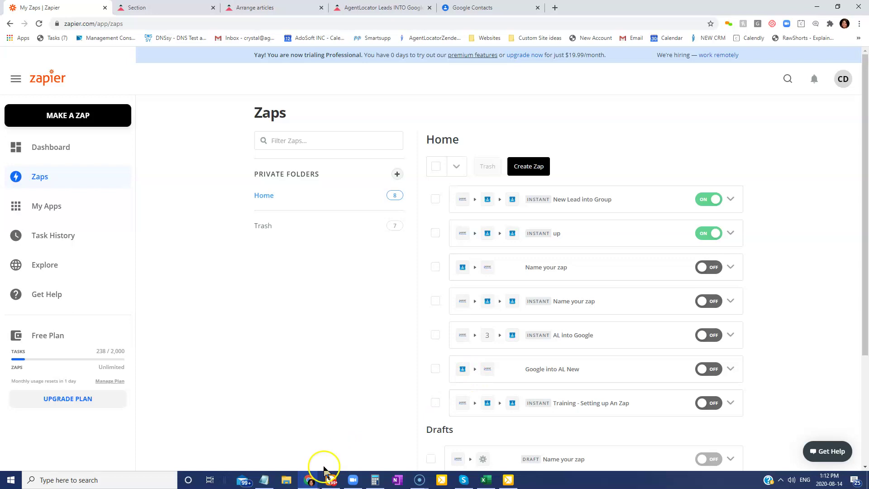
{"action": "left_click", "coordinate": [310, 482]}
{"action": "left_click", "coordinate": [354, 437]}
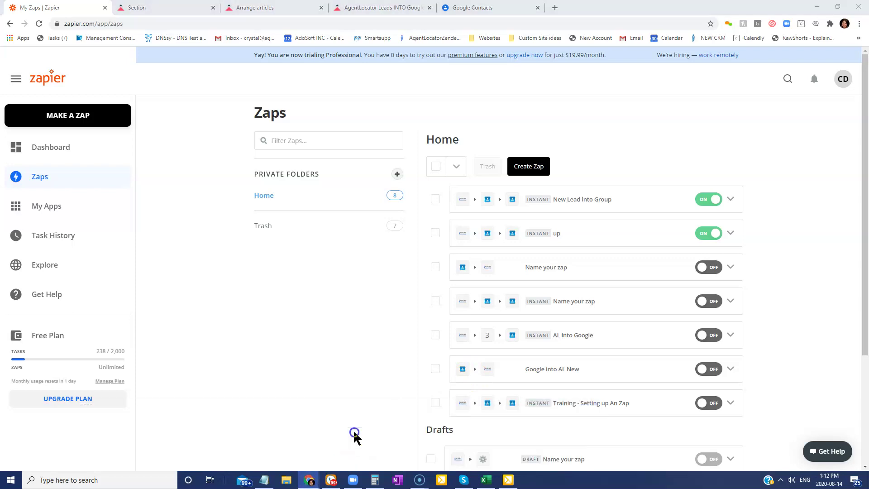
Step: Add a new test lead Showing Zapier with phone and e-mail in the CRM leads list
{"action": "left_click", "coordinate": [24, 131]}
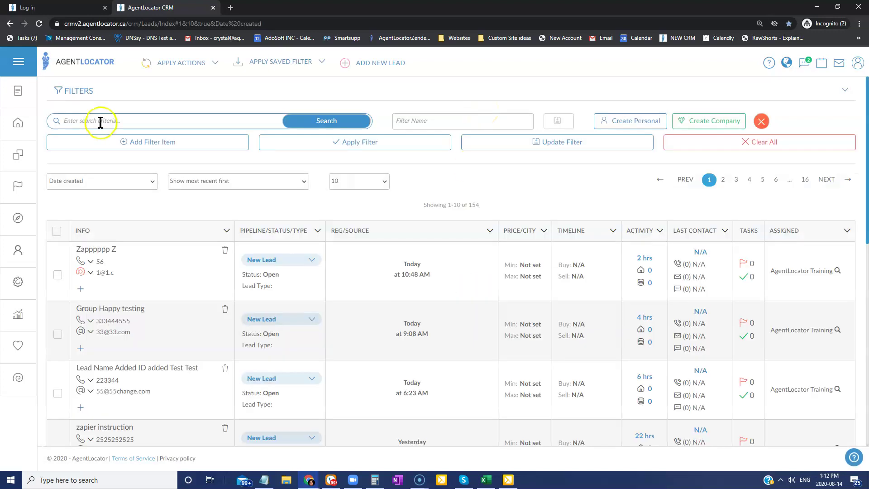
{"action": "left_click", "coordinate": [386, 63]}
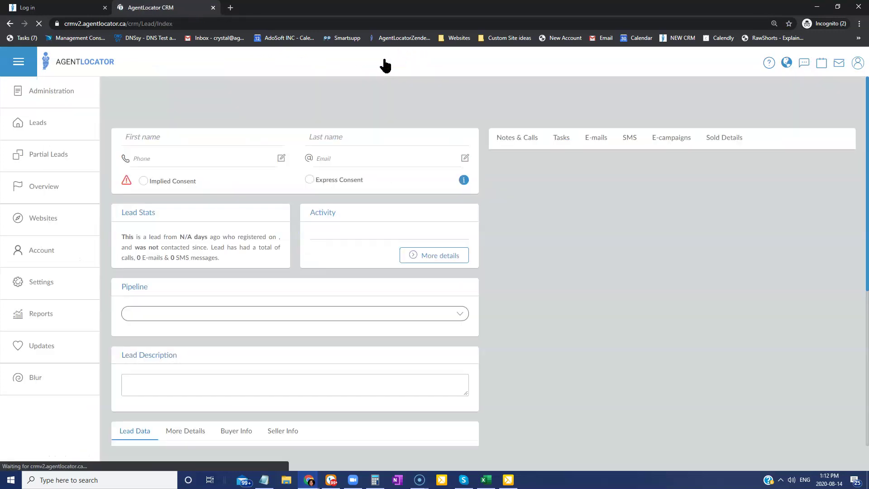
{"action": "left_click", "coordinate": [119, 106]}
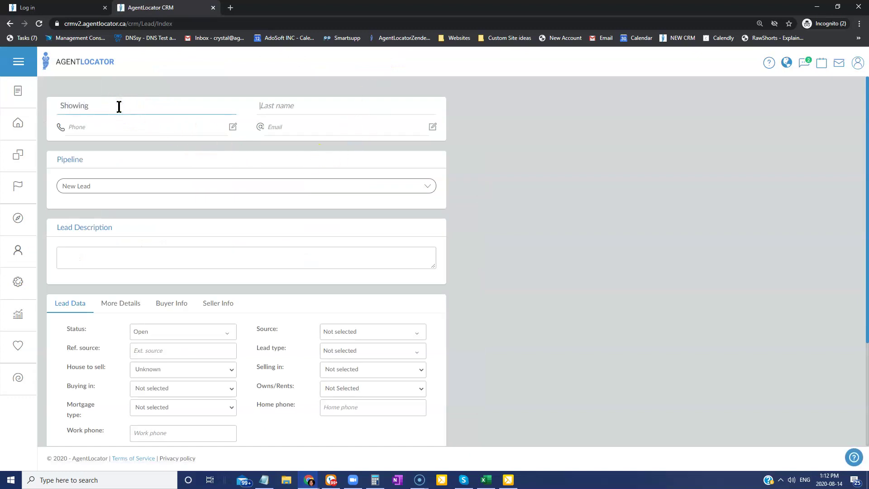
{"action": "type", "text": "Zapier"}
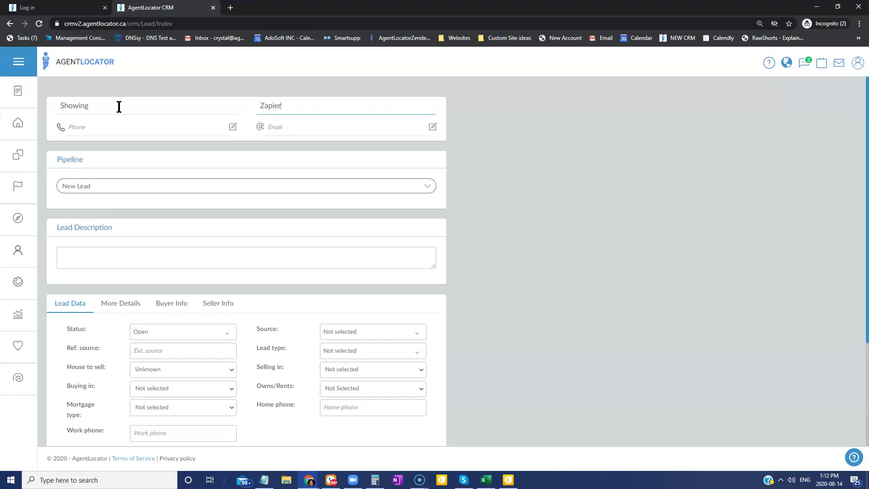
{"action": "key", "text": "Tab"}
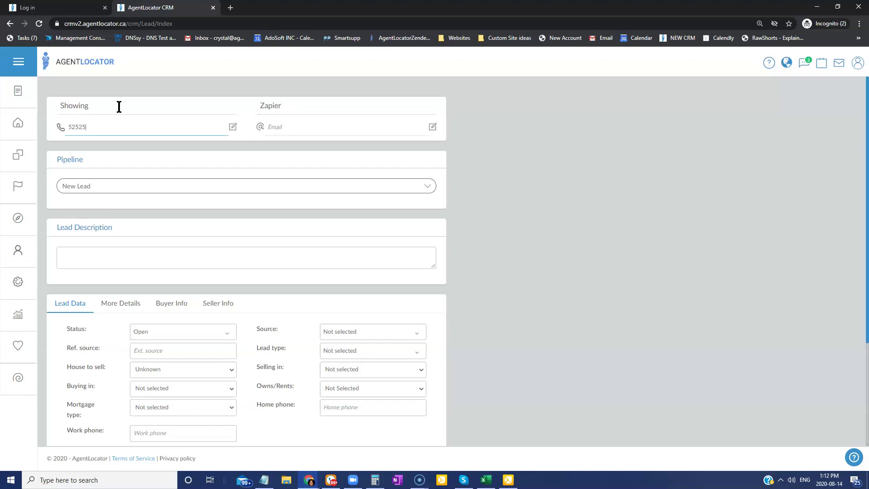
{"action": "key", "text": "Tab"}
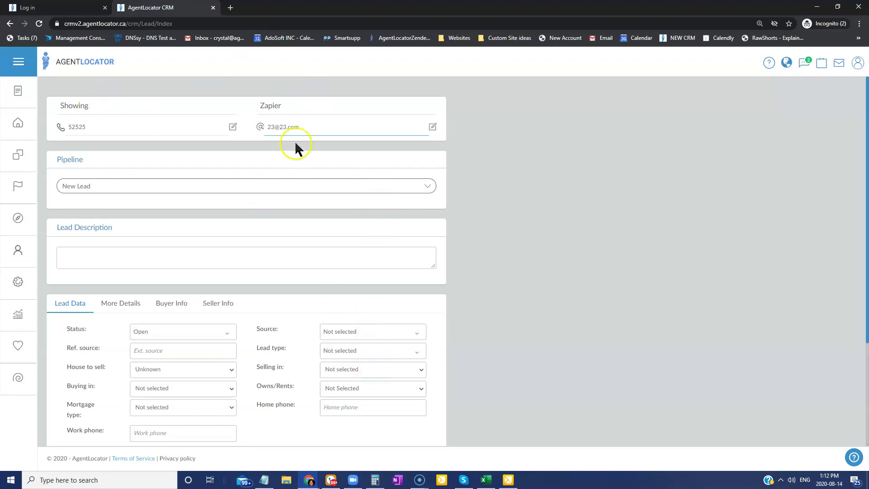
{"action": "scroll", "coordinate": [423, 244], "scroll_direction": "down", "scroll_amount": 3}
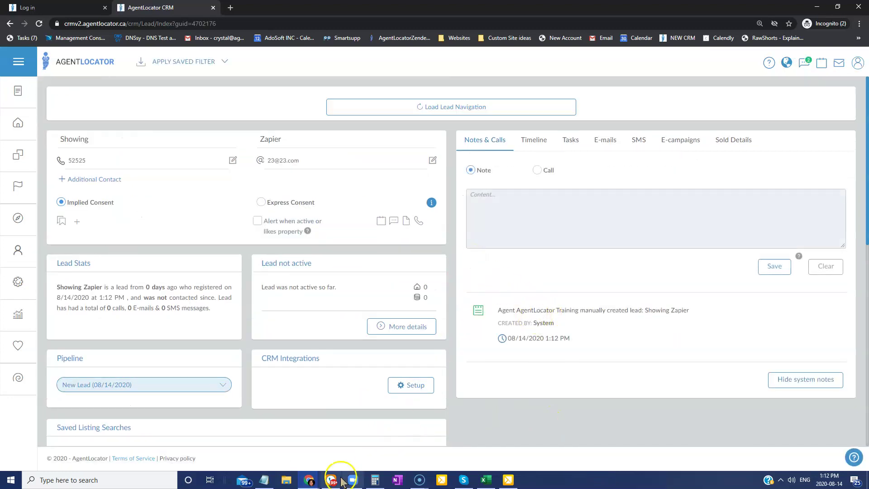
Step: Reload Google Contacts and confirm Showing Zapier appears among the AgentLocator label's 4 contacts
{"action": "mouse_move", "coordinate": [309, 479]}
{"action": "left_click", "coordinate": [514, 450]}
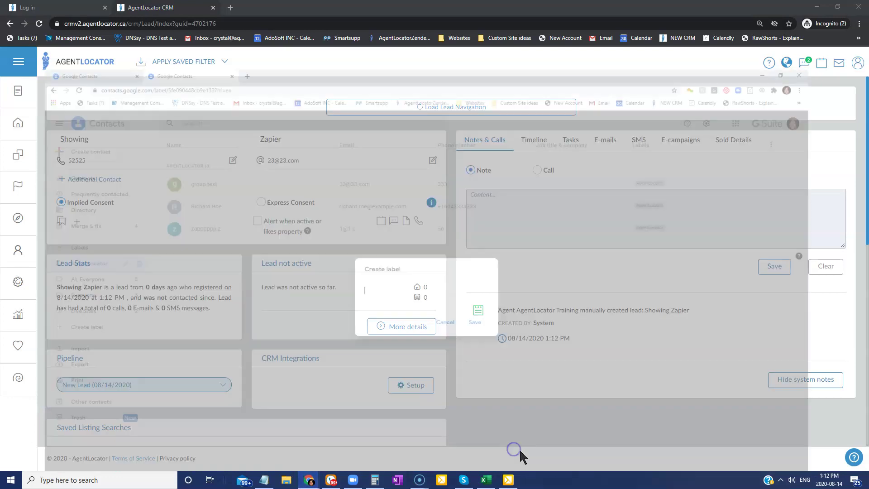
{"action": "left_click", "coordinate": [465, 289]}
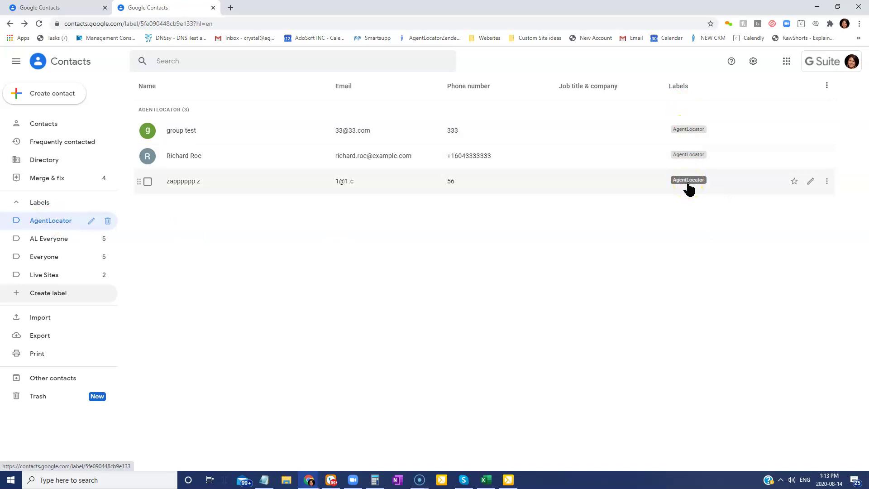
{"action": "left_click", "coordinate": [39, 24]}
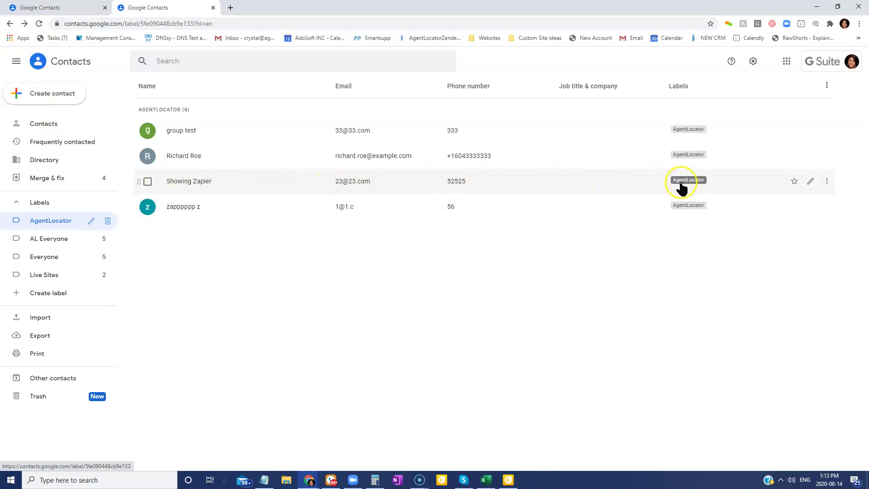
{"action": "left_click", "coordinate": [696, 189]}
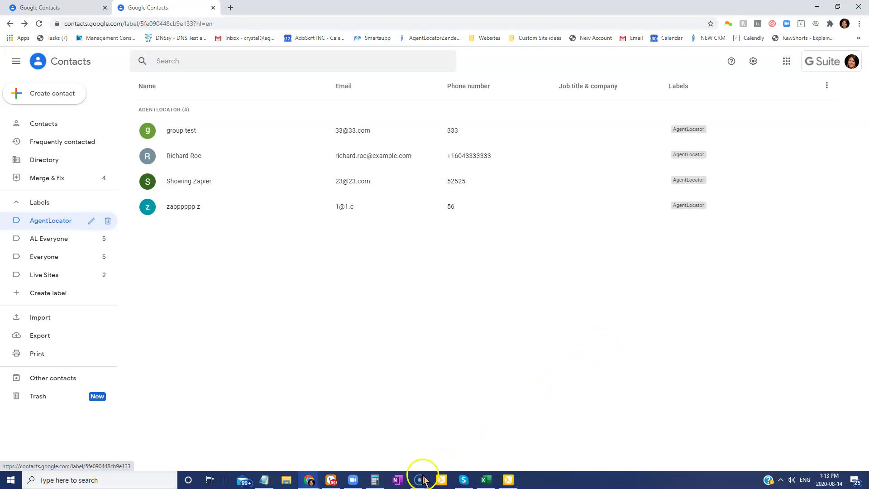
{"action": "mouse_move", "coordinate": [419, 482]}
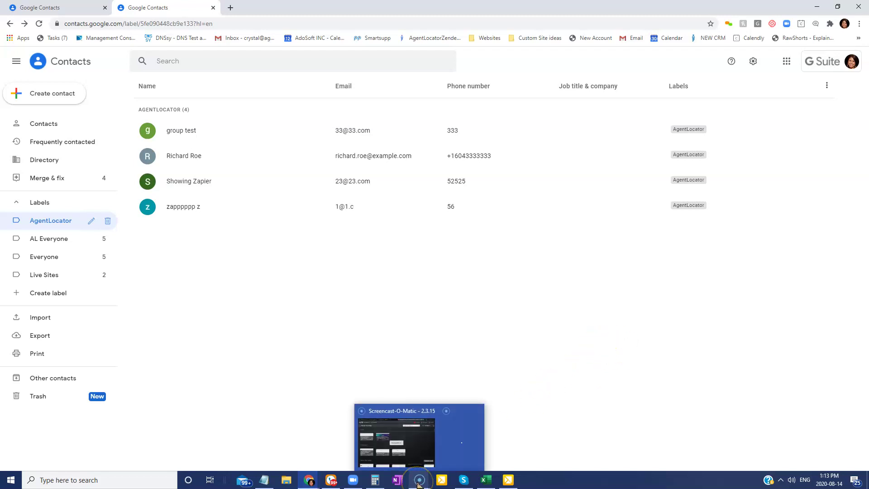
{"action": "left_click", "coordinate": [419, 438]}
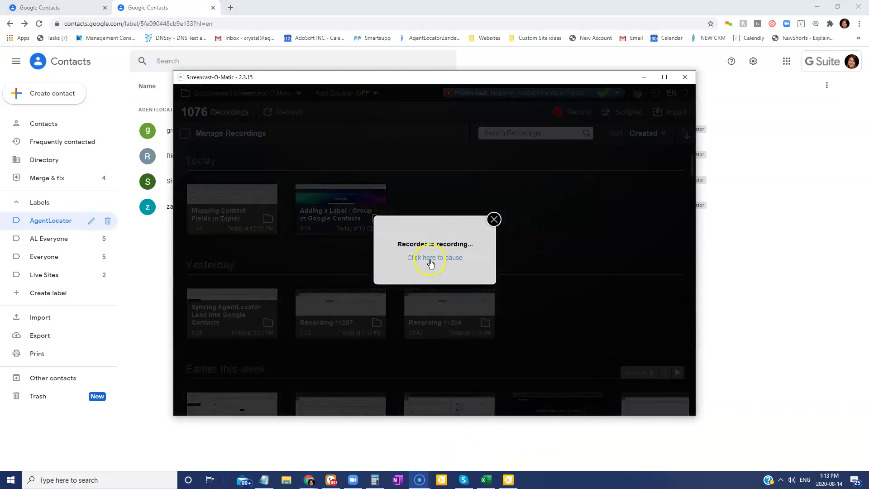